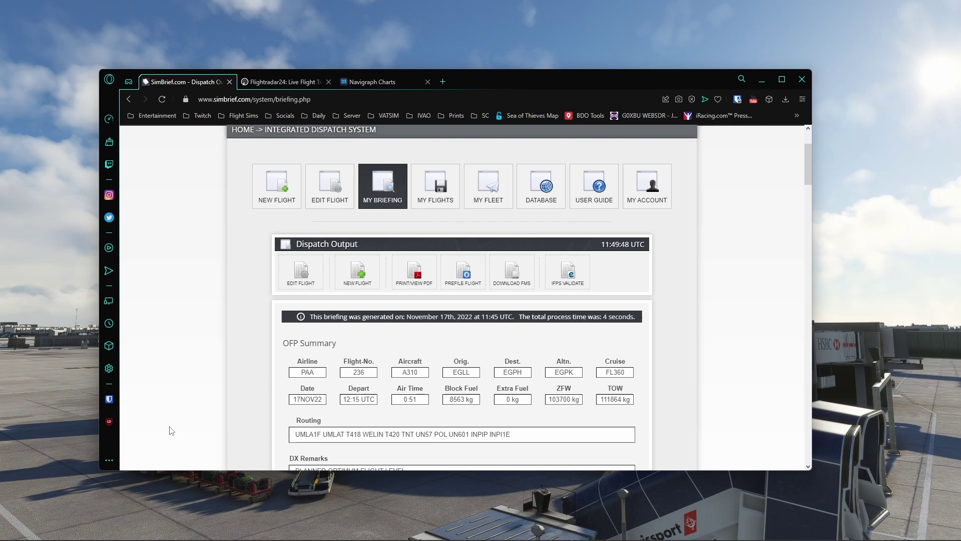
# Step: Open the generated EGLL–EGPH flight plan as a PDF and review the planned fuel section on page 1
pyautogui.scroll(-1, 172, 430)
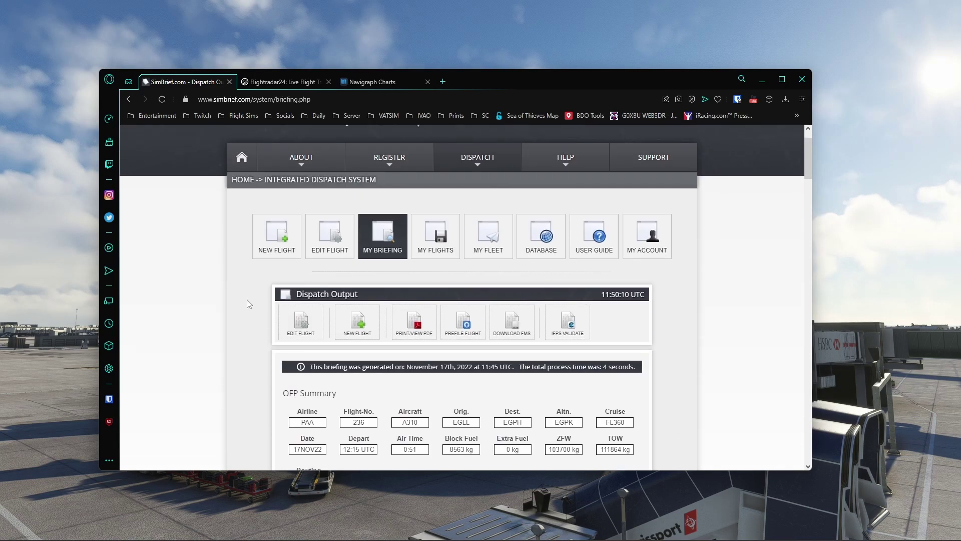
pyautogui.click(406, 334)
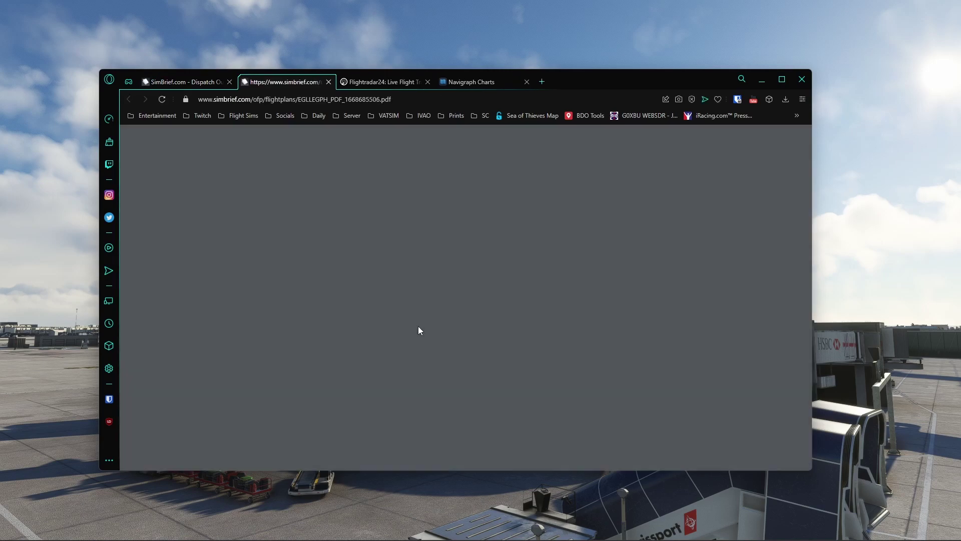
pyautogui.scroll(-2, 391, 293)
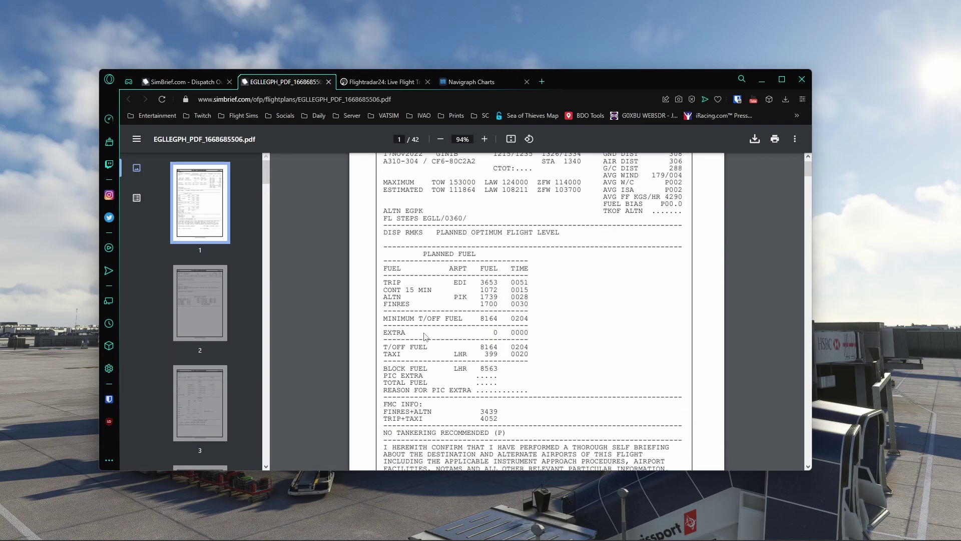
pyautogui.scroll(-2, 425, 337)
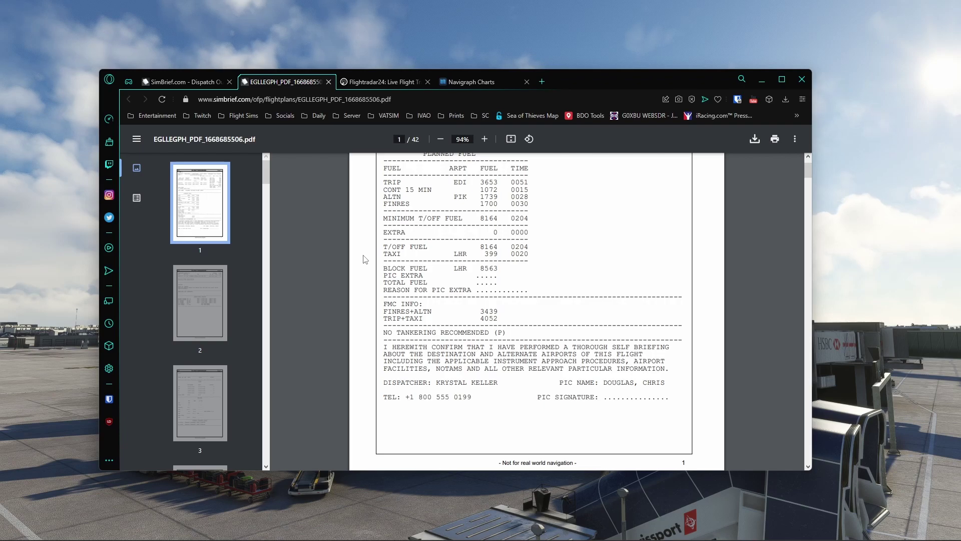
# Step: Switch to the Flightradar24 live map and examine the traffic around Heathrow Airport to see the runways in use
pyautogui.click(380, 82)
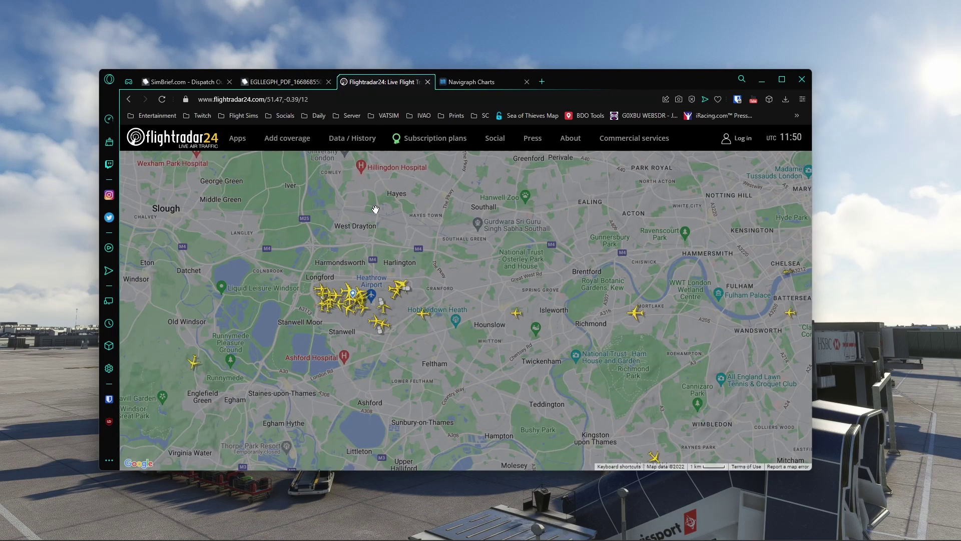
pyautogui.click(432, 303)
pyautogui.scroll(2, 400, 301)
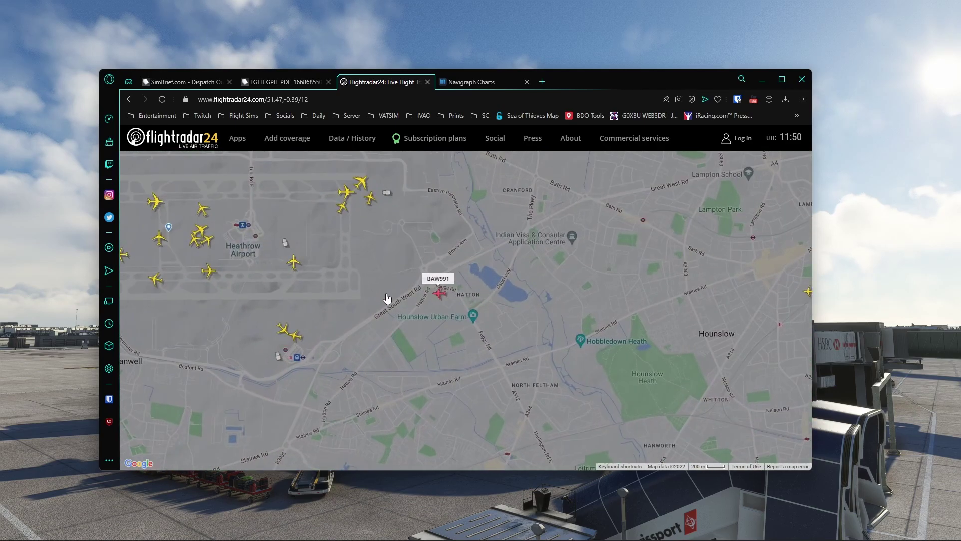
pyautogui.click(386, 299)
pyautogui.scroll(-2, 386, 296)
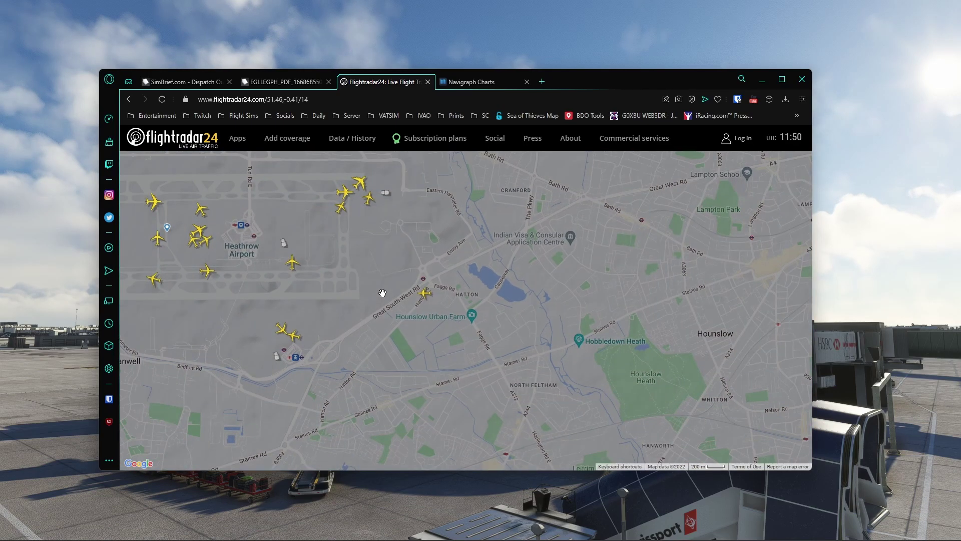
pyautogui.scroll(-2, 382, 293)
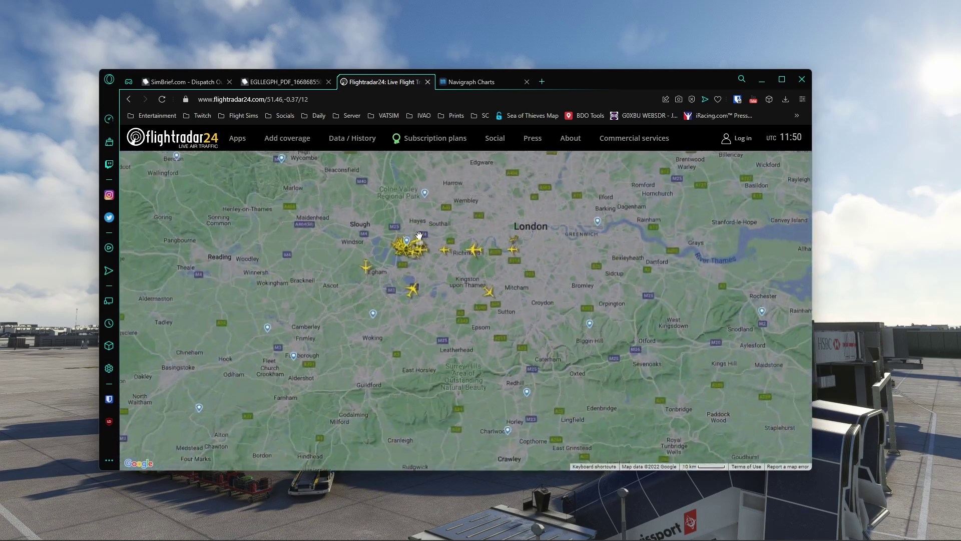
# Step: Examine the live traffic at Edinburgh Airport and view the details of an aircraft near the runway
pyautogui.moveTo(419, 235); pyautogui.dragTo(403, 461)
pyautogui.moveTo(351, 185); pyautogui.dragTo(374, 322)
pyautogui.scroll(-1, 373, 322)
pyautogui.moveTo(312, 176); pyautogui.dragTo(388, 368)
pyautogui.scroll(3, 389, 369)
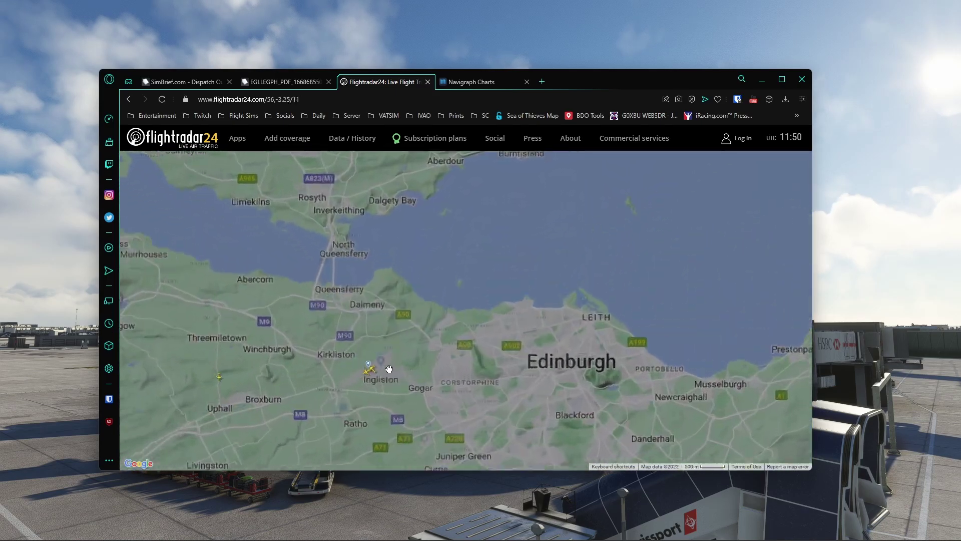
pyautogui.scroll(2, 389, 369)
pyautogui.scroll(2, 356, 395)
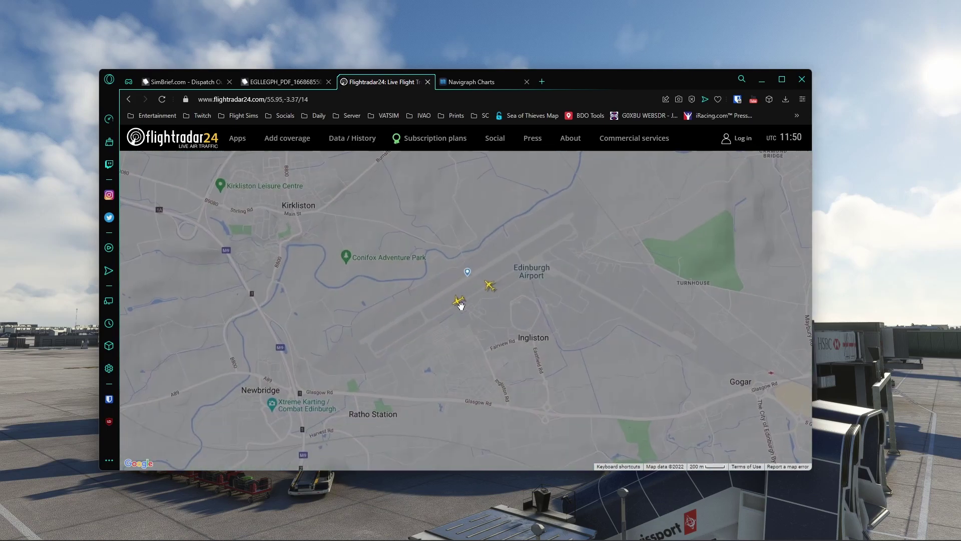
pyautogui.click(458, 304)
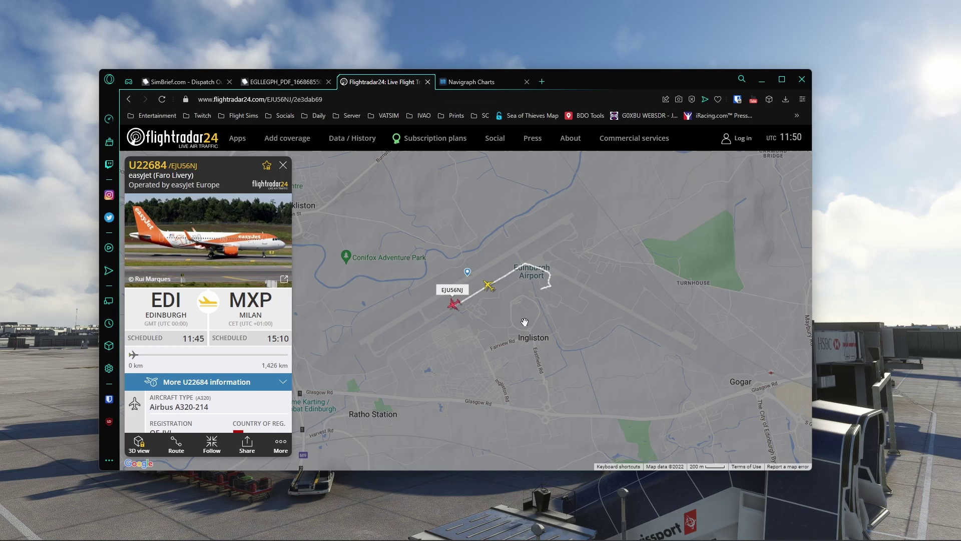
pyautogui.click(420, 336)
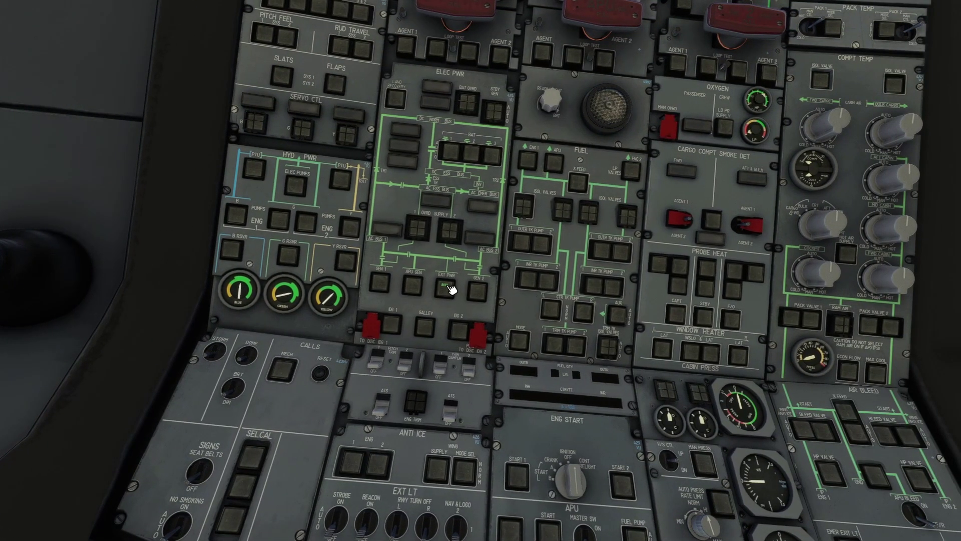
# Step: Connect external power on the overhead panel and clear the ALIGN IRS message from the captain's CDU
pyautogui.click(448, 287)
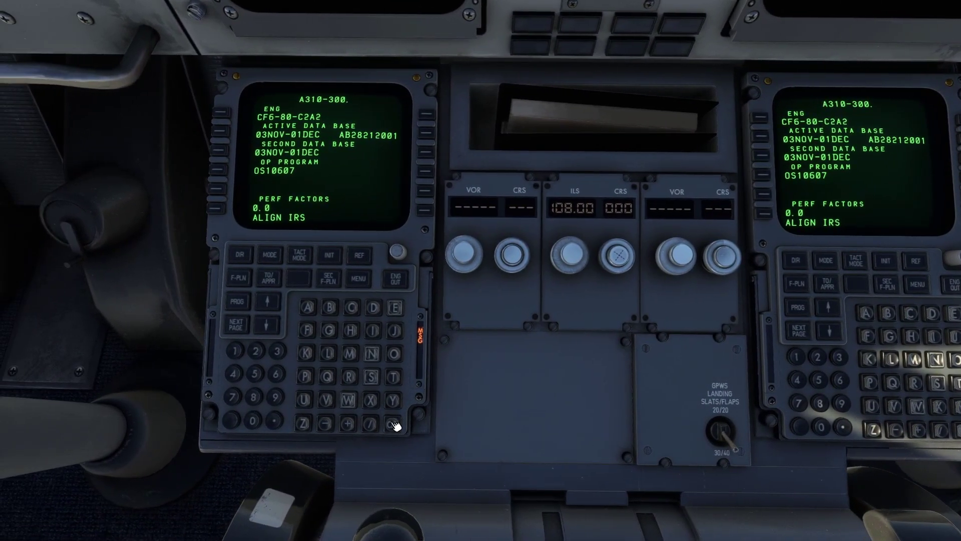
pyautogui.click(395, 426)
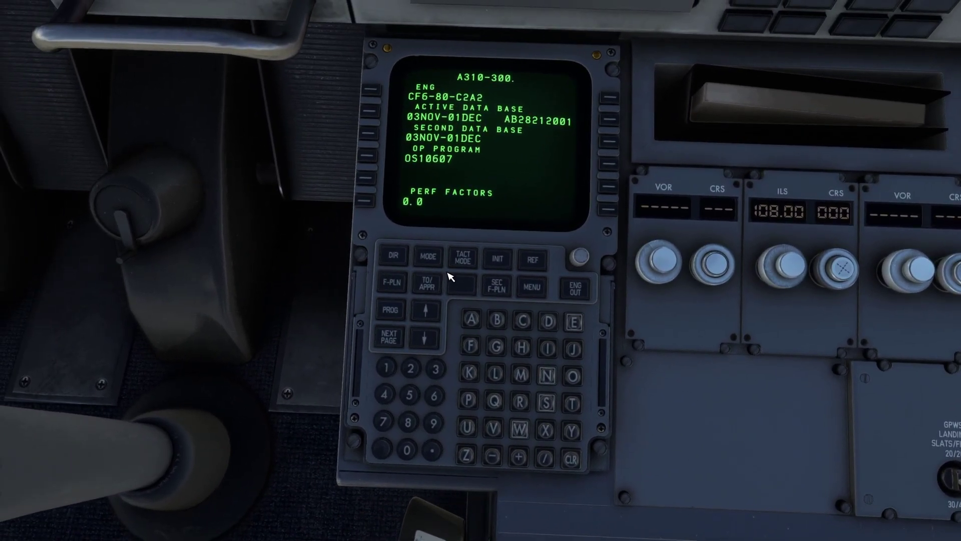
# Step: Request the SimBrief flight plan through ACARS on the CDU and clear the uplink message
pyautogui.click(534, 290)
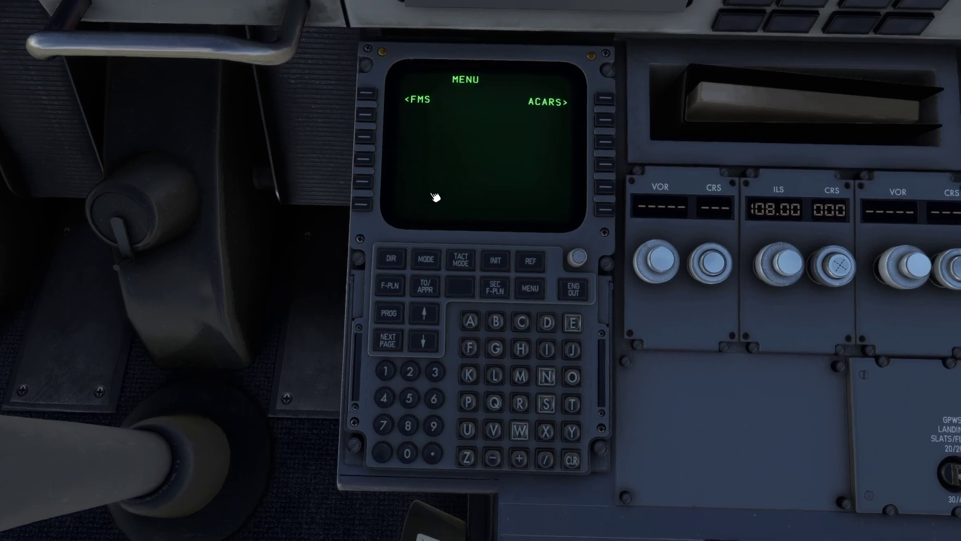
pyautogui.click(598, 107)
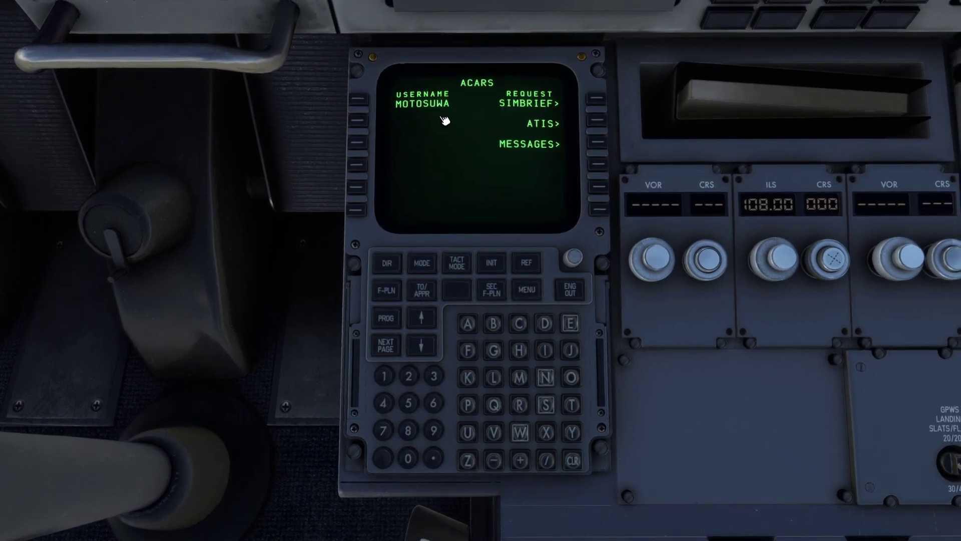
pyautogui.click(598, 99)
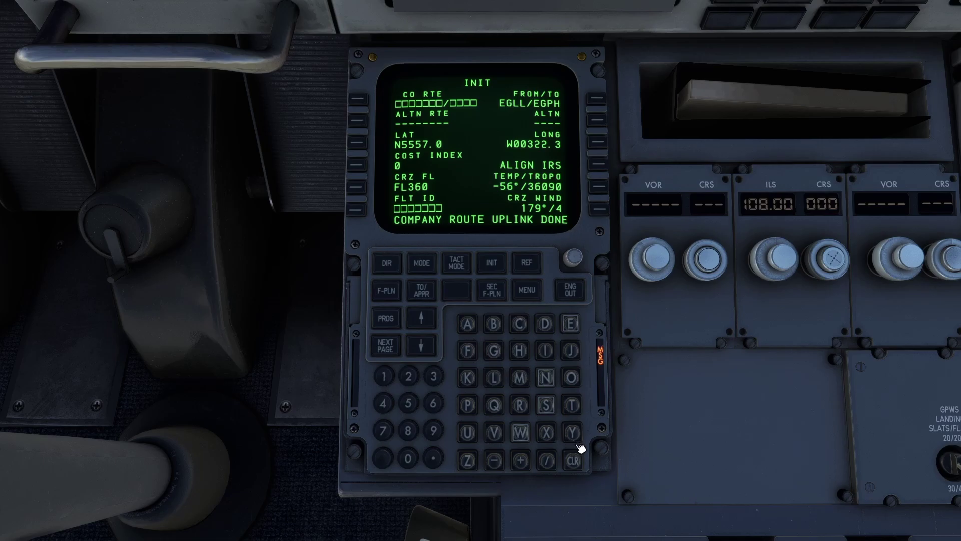
pyautogui.click(577, 460)
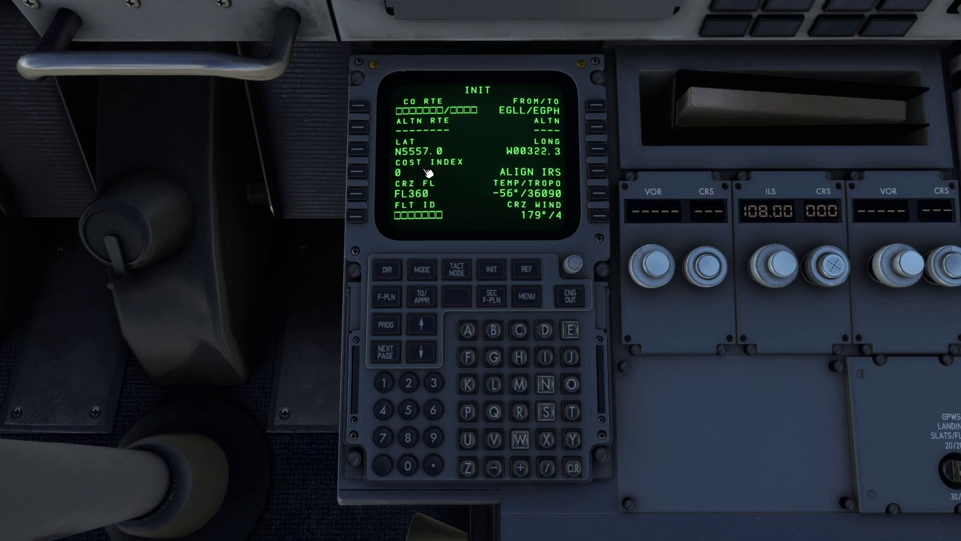
# Step: Switch to the flight plan PDF in the browser and look up the cruise system entry on page 1
pyautogui.hotkey('alt', 'Tab')
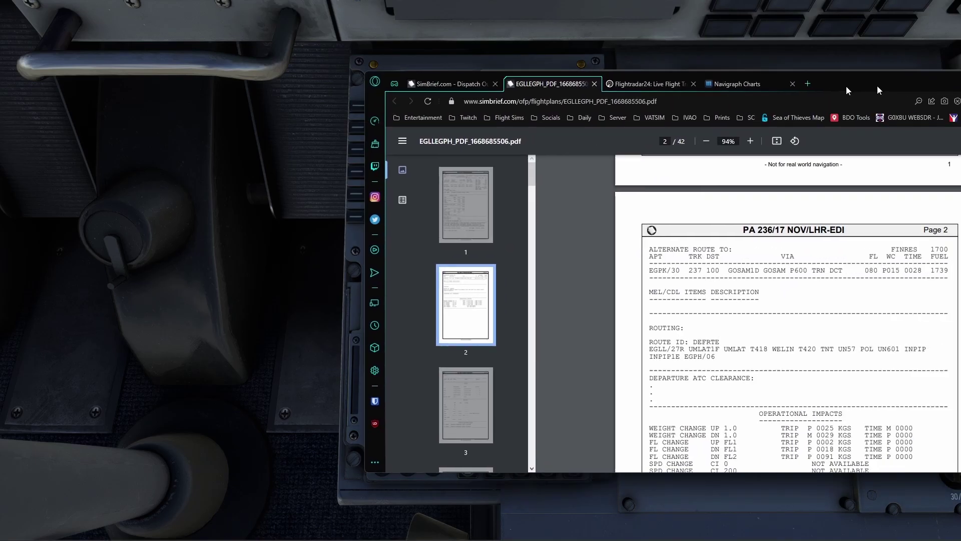
pyautogui.scroll(-5, 582, 326)
pyautogui.scroll(10, 582, 327)
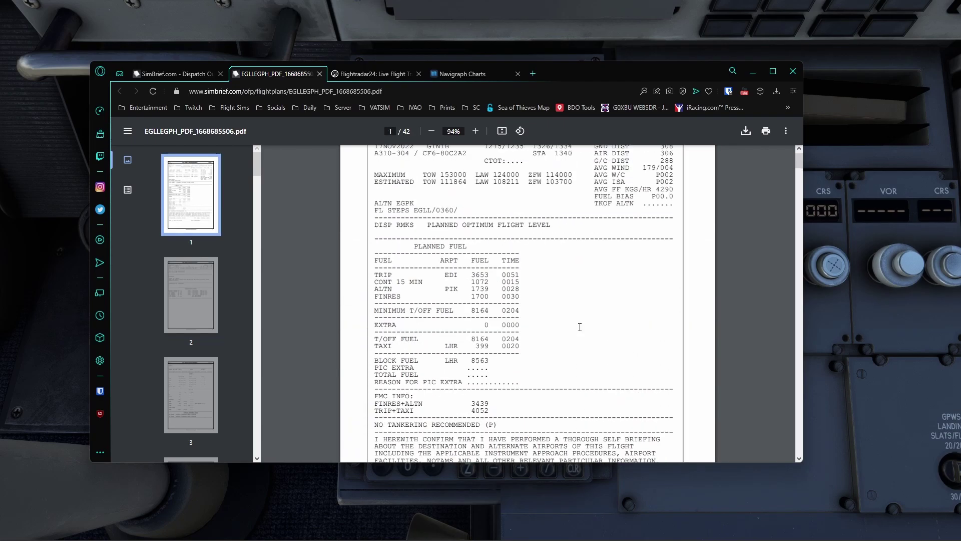
pyautogui.scroll(2, 579, 326)
pyautogui.moveTo(594, 239); pyautogui.dragTo(672, 240)
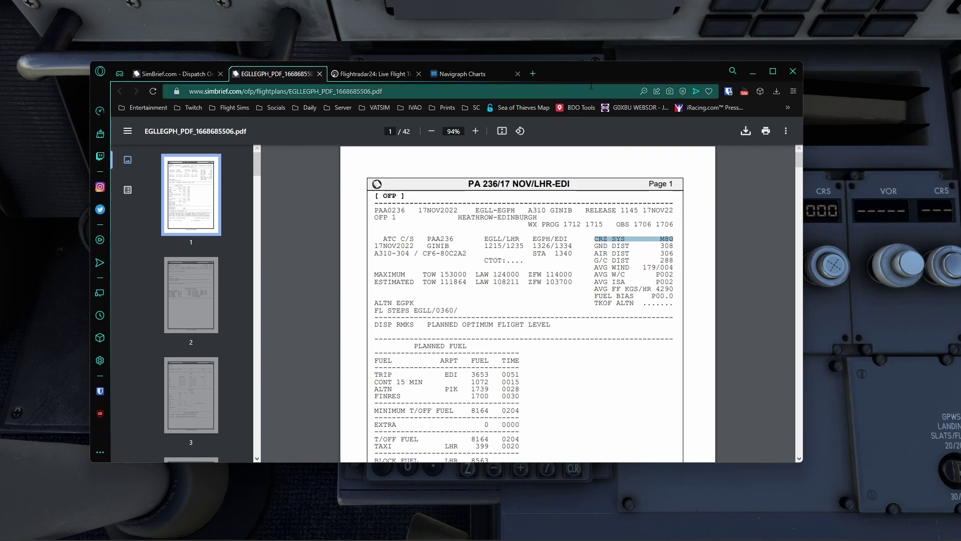
pyautogui.click(561, 226)
pyautogui.moveTo(563, 77); pyautogui.dragTo(960, 108)
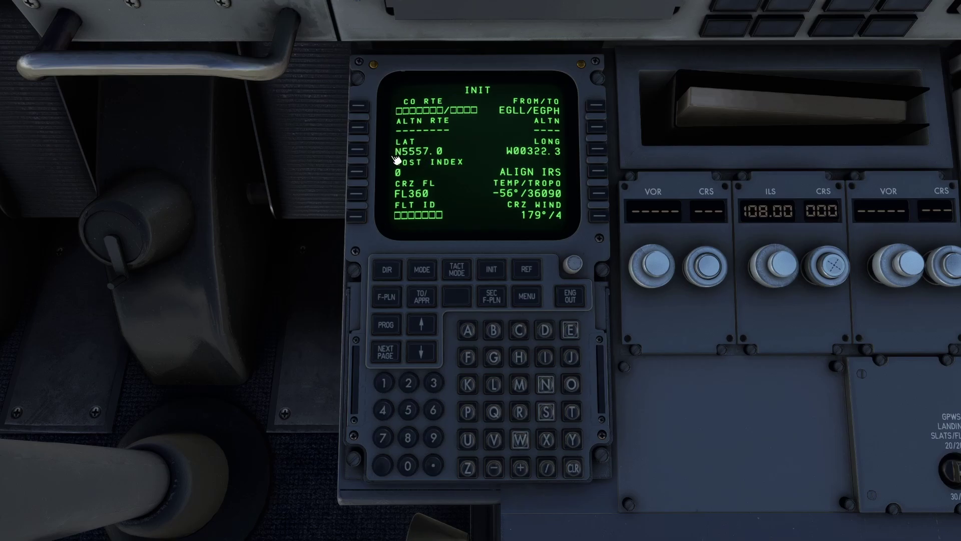
# Step: Set the cost index to 50 on the CDU's INIT page
pyautogui.click(409, 416)
pyautogui.click(416, 463)
pyautogui.click(356, 172)
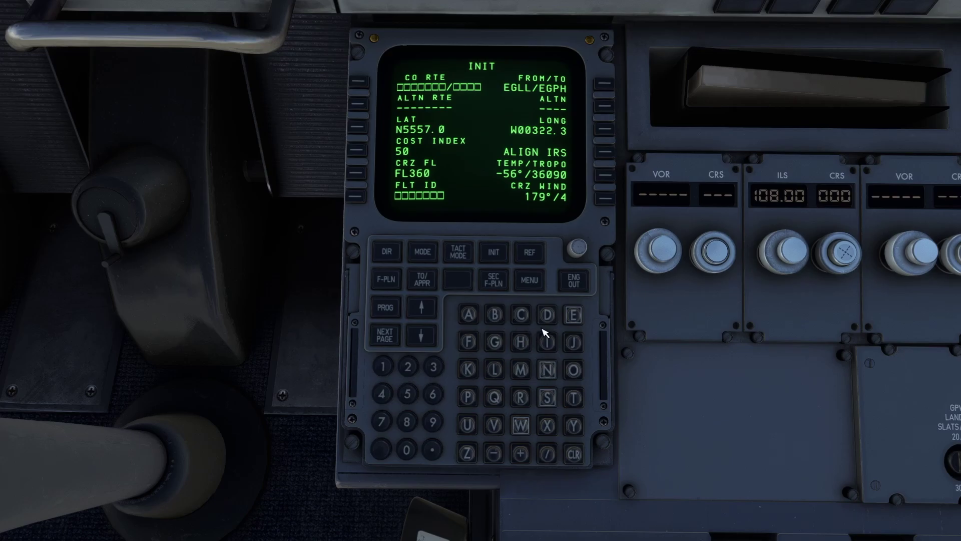
# Step: Enter PAA236 as the flight ID on the INIT page
pyautogui.click(474, 399)
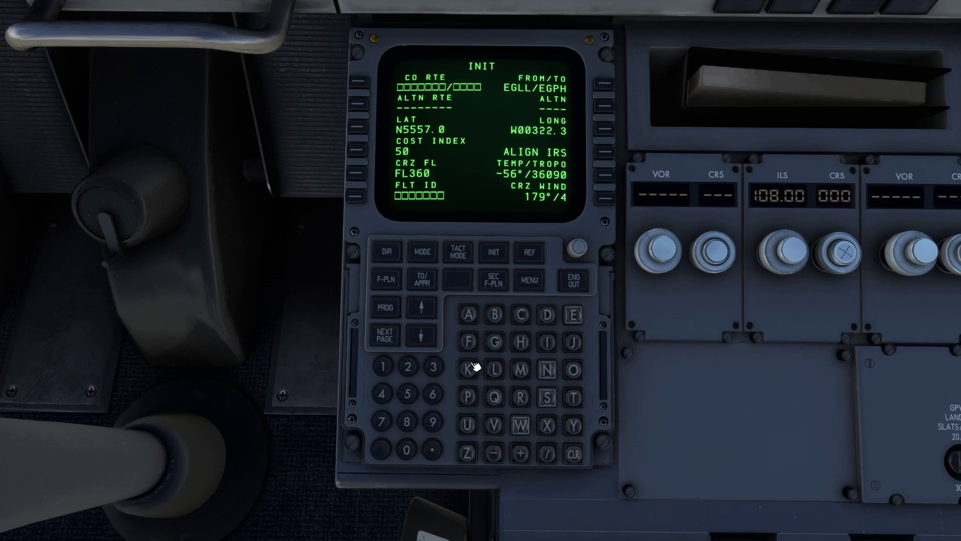
pyautogui.doubleClick(469, 315)
pyautogui.click(406, 375)
pyautogui.click(430, 373)
pyautogui.click(434, 395)
pyautogui.click(356, 197)
pyautogui.moveTo(433, 199); pyautogui.dragTo(433, 163)
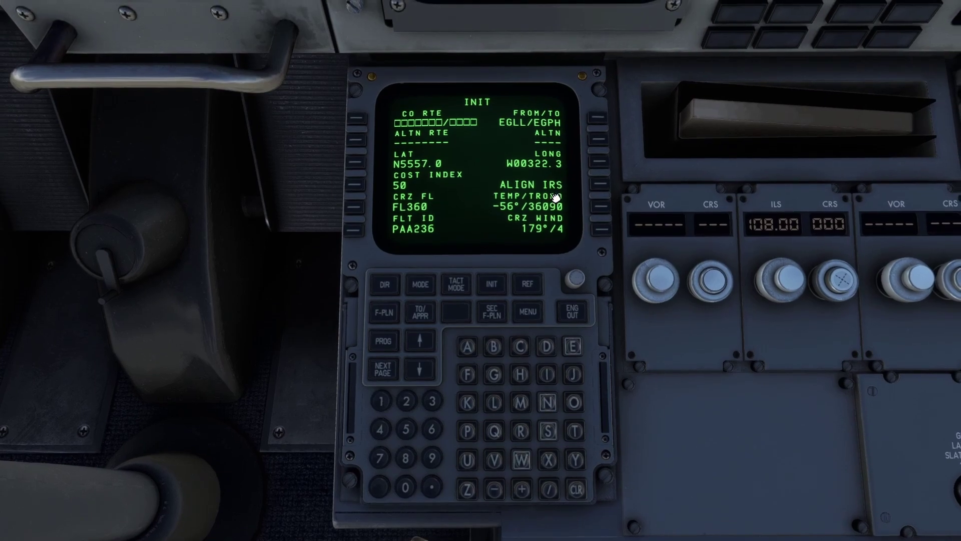
# Step: Start the IRS alignment from the INIT page and bring up the second INIT page with fuel and weights
pyautogui.click(608, 189)
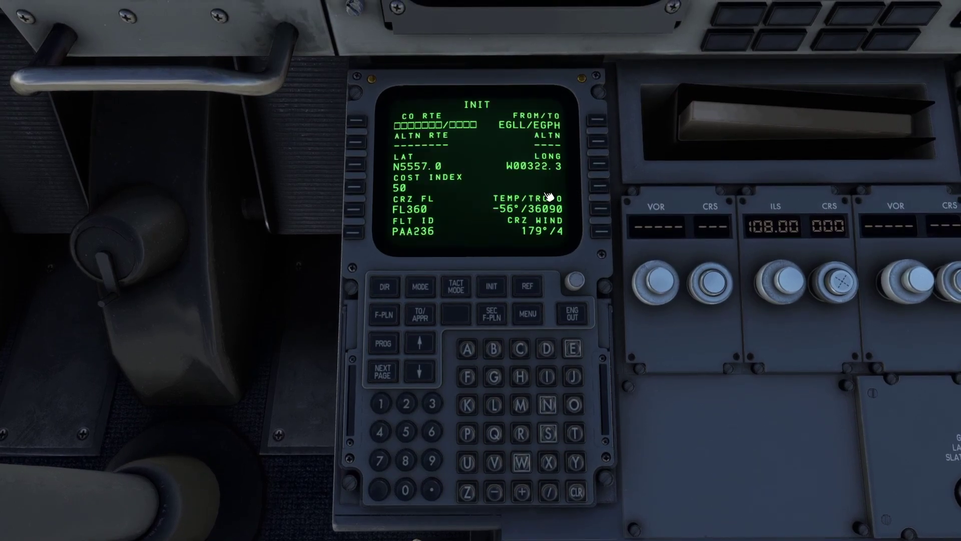
pyautogui.click(394, 375)
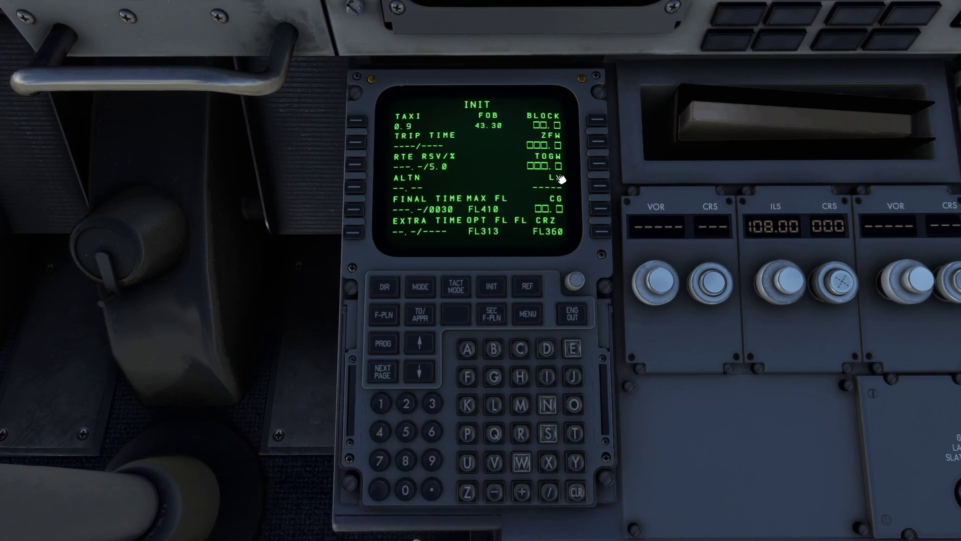
# Step: Go to the cockpit tablet view and open its mass and balance page
pyautogui.hotkey('ctrl', 'space')
pyautogui.hotkey('ctrl', '1')
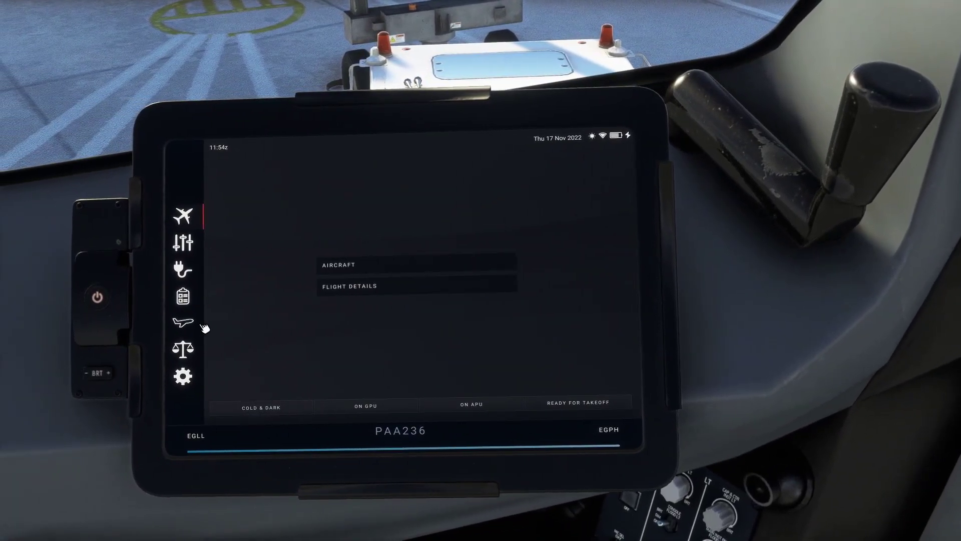
pyautogui.click(199, 352)
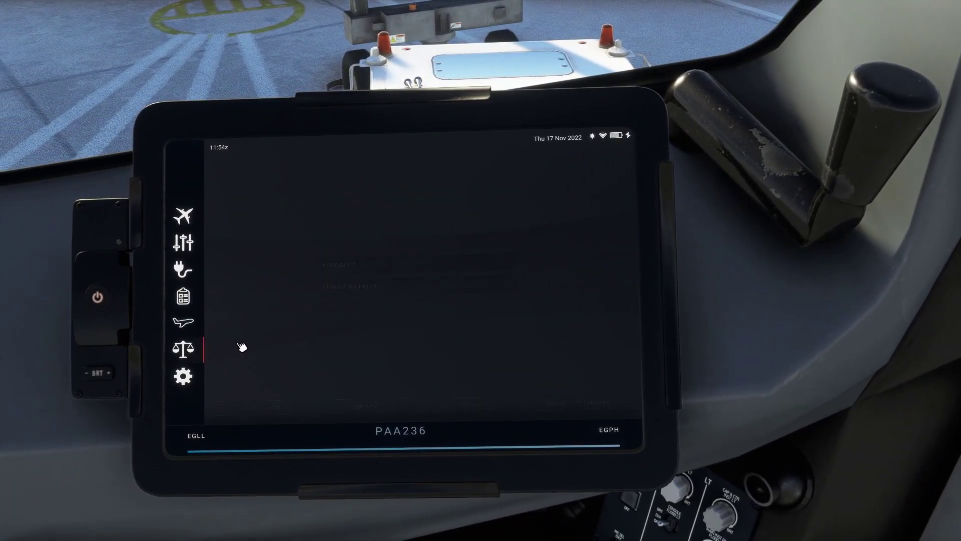
# Step: Switch to the flight plan PDF and look up the estimated passenger, cargo and payload figures under Weights on page 3
pyautogui.hotkey('alt', 'Tab')
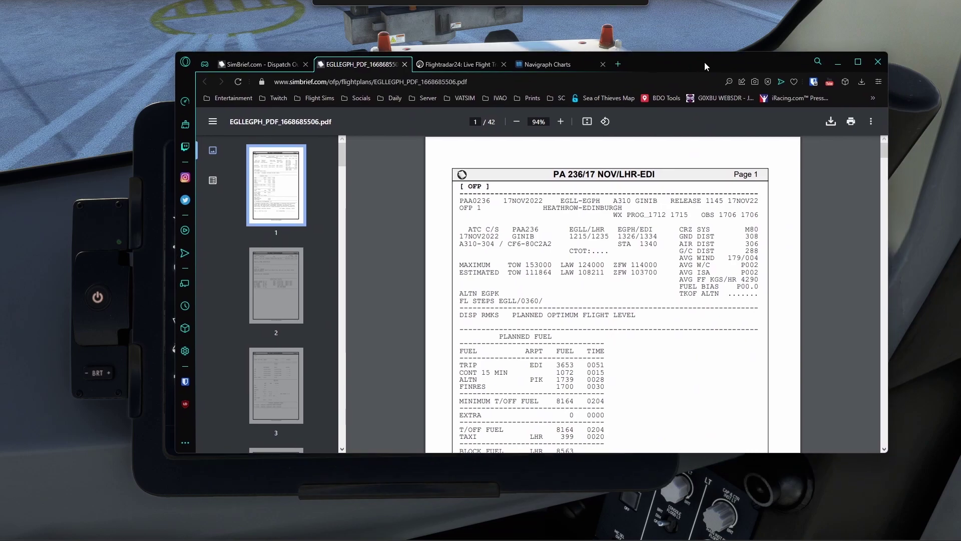
pyautogui.scroll(-5, 623, 301)
pyautogui.scroll(-15, 624, 301)
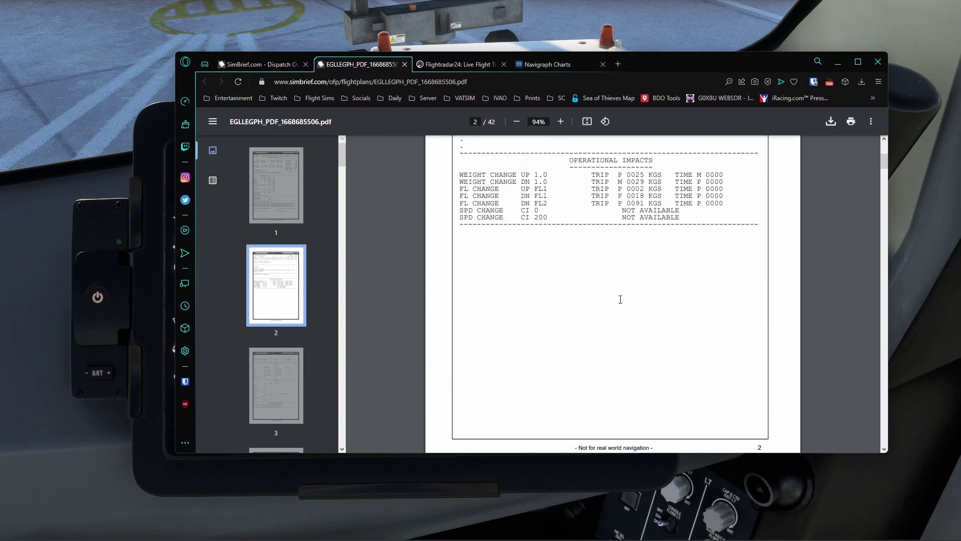
pyautogui.scroll(-1, 621, 299)
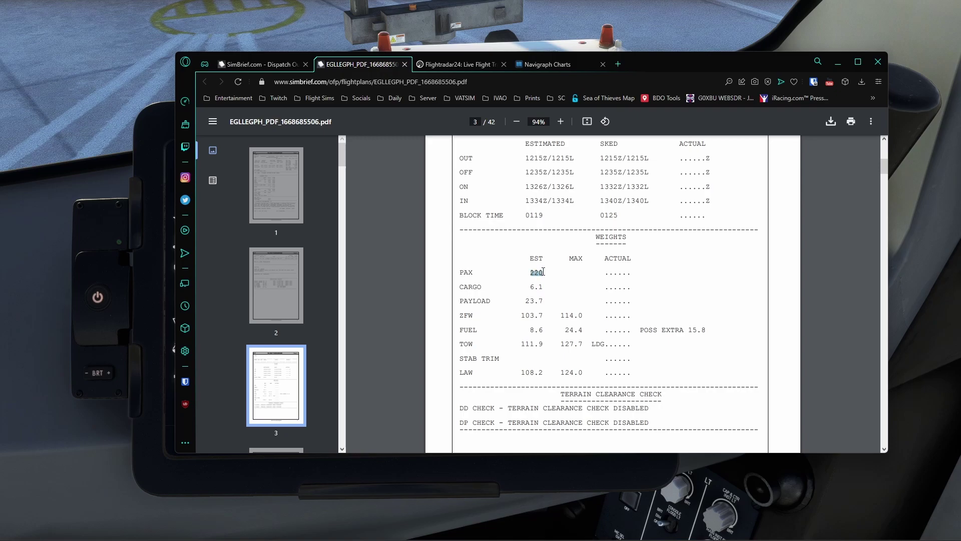
pyautogui.click(524, 296)
pyautogui.moveTo(495, 303); pyautogui.dragTo(542, 303)
pyautogui.click(498, 320)
pyautogui.moveTo(686, 68); pyautogui.dragTo(960, 123)
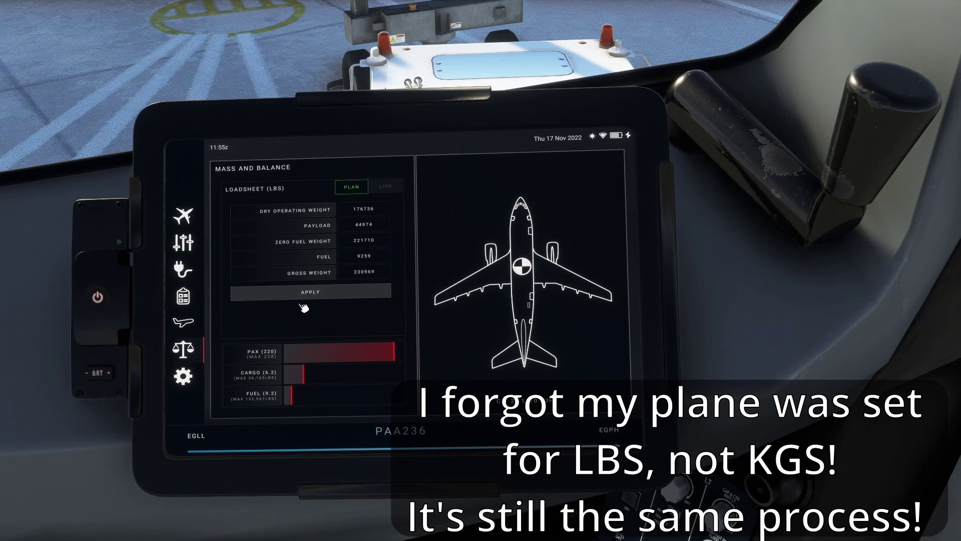
# Step: Show the live loadsheet on the tablet's mass and balance page and check the aircraft's weights and CG
pyautogui.click(396, 187)
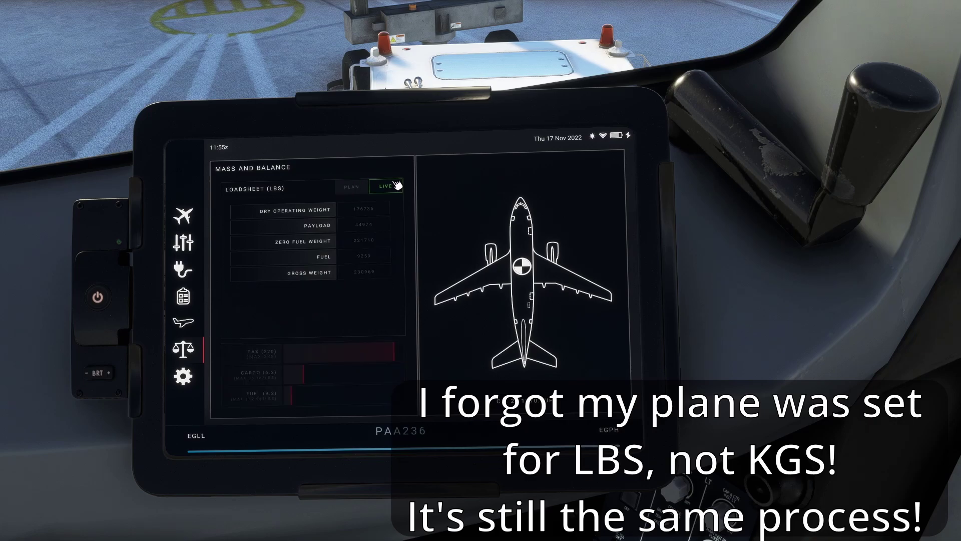
pyautogui.scroll(4, 457, 279)
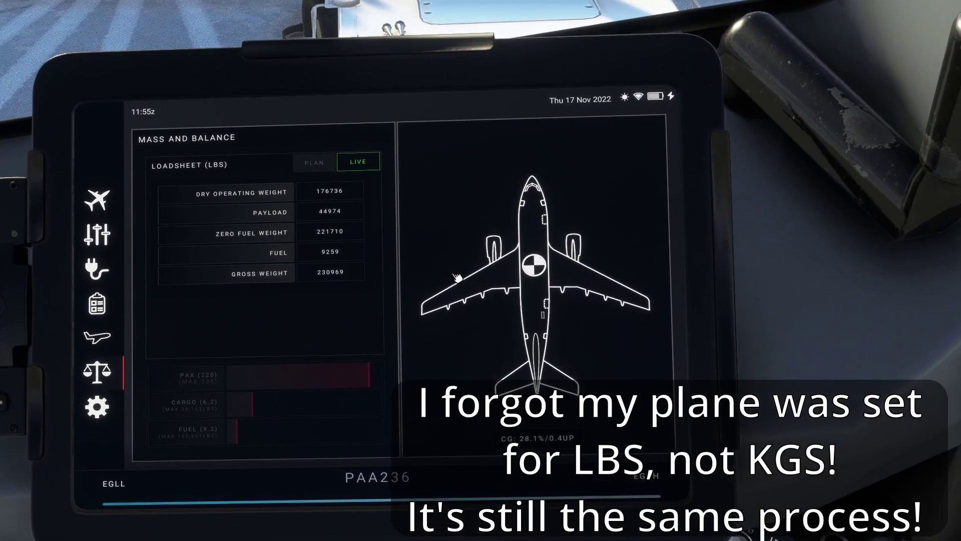
pyautogui.scroll(-3, 453, 279)
pyautogui.moveTo(453, 279); pyautogui.dragTo(641, 340)
pyautogui.scroll(4, 480, 270)
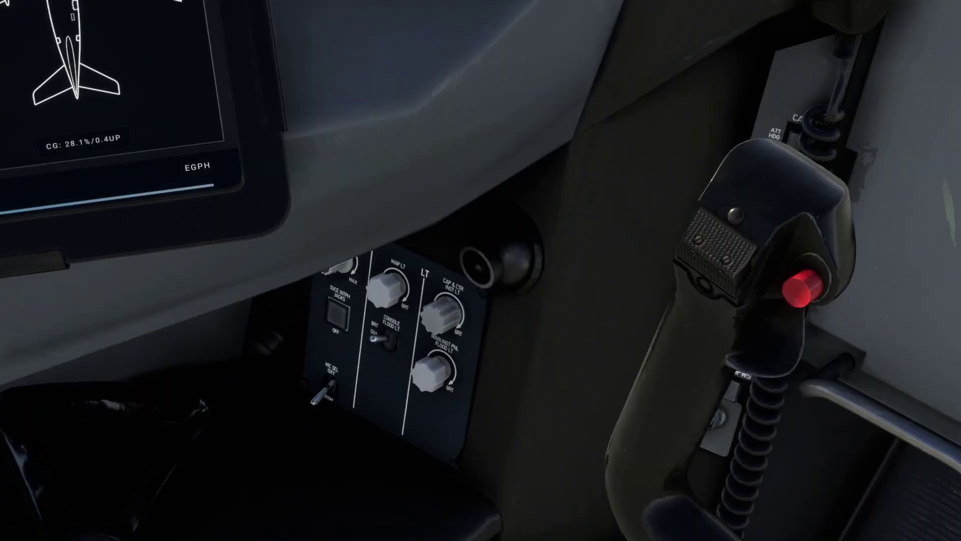
pyautogui.scroll(-4, 481, 270)
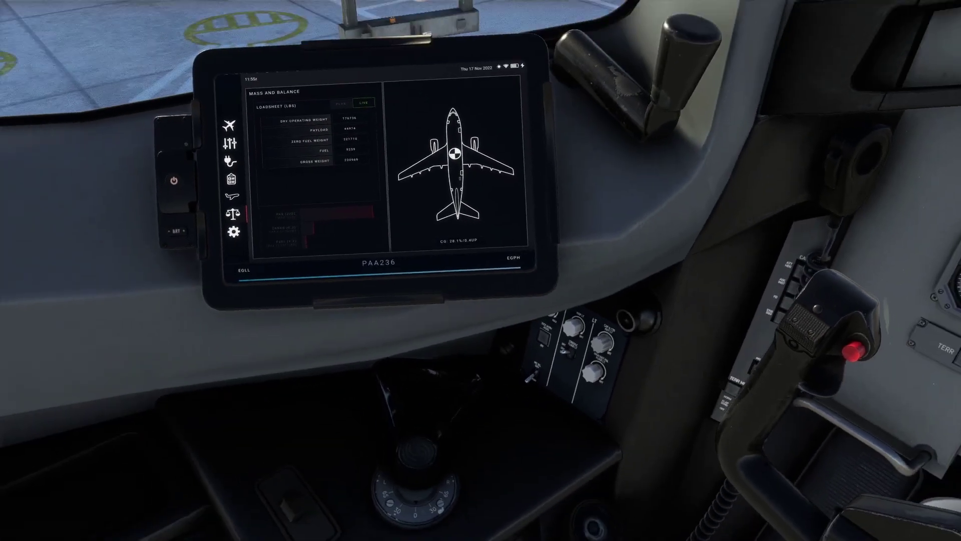
pyautogui.scroll(4, 464, 198)
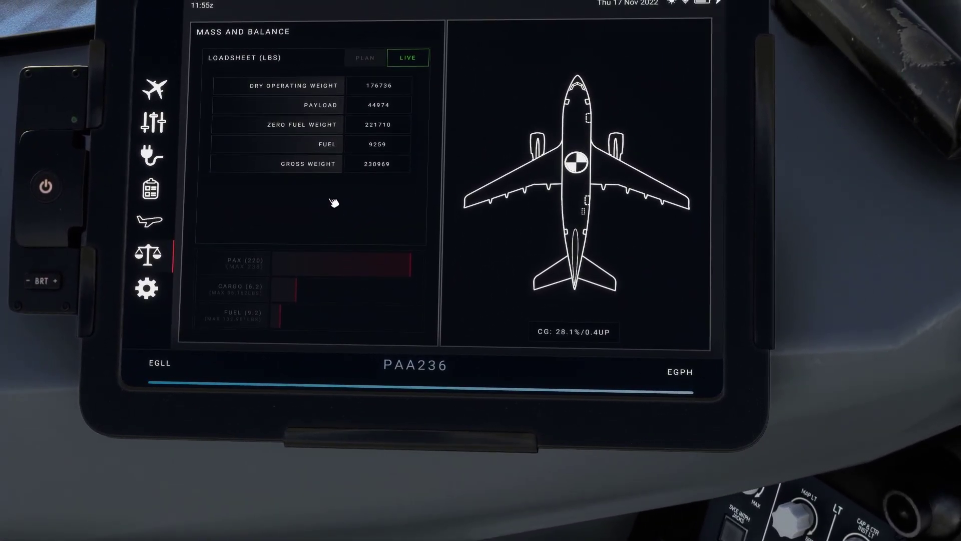
# Step: Return to the FMS view and enter a zero fuel weight of 221.7 on the fuel and weights INIT page
pyautogui.hotkey('ctrl', '2')
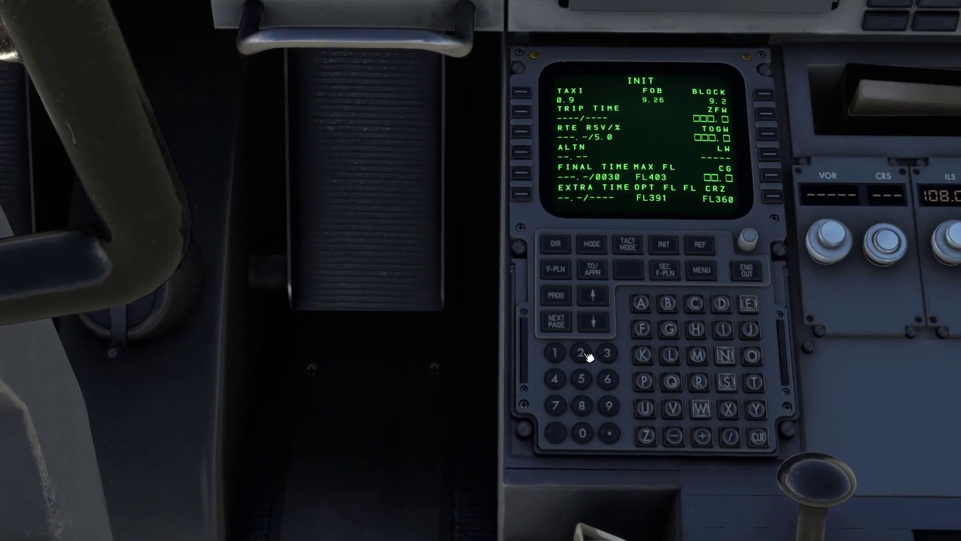
pyautogui.click(582, 354)
pyautogui.click(581, 353)
pyautogui.click(610, 434)
pyautogui.click(555, 405)
pyautogui.click(767, 117)
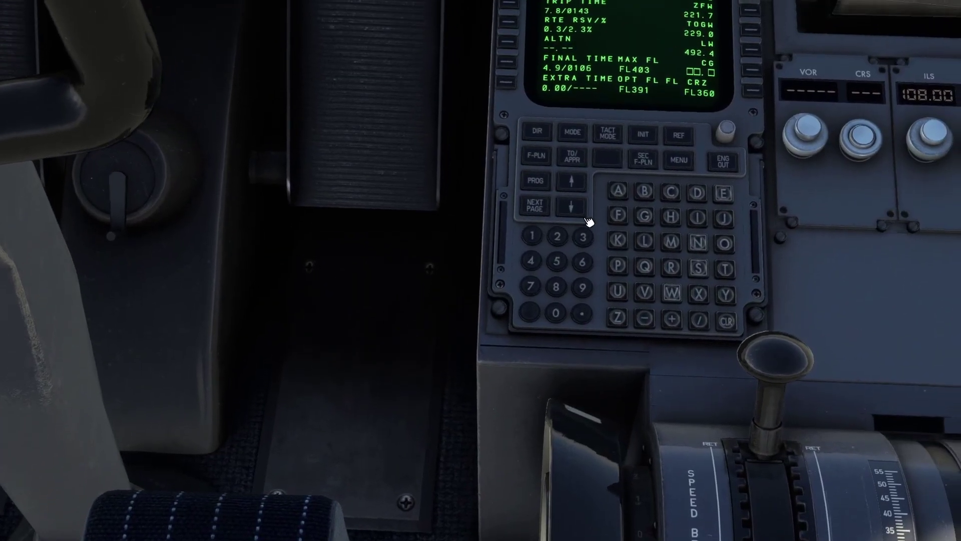
# Step: Enter 28.1 as the zero fuel weight CG on the INIT page
pyautogui.click(572, 245)
pyautogui.click(560, 292)
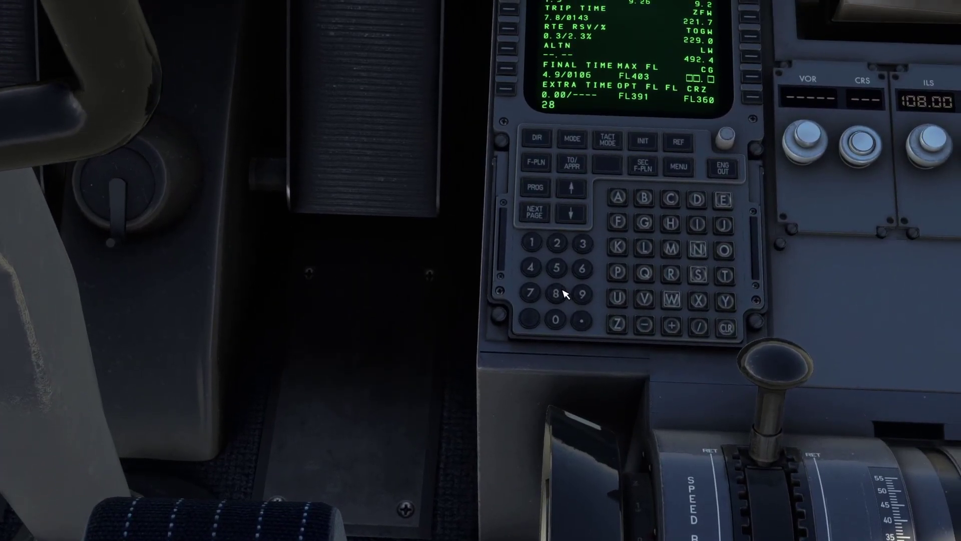
pyautogui.click(532, 243)
pyautogui.click(750, 76)
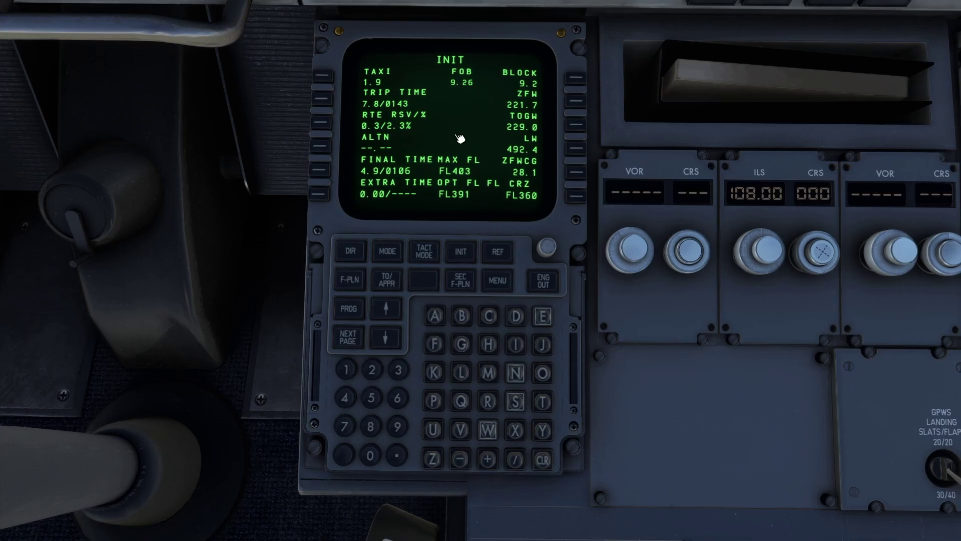
# Step: Open the FMS flight plan page, then bring up the SimBrief PDF and look up the departure runway and SID under Routing on page 2
pyautogui.click(351, 280)
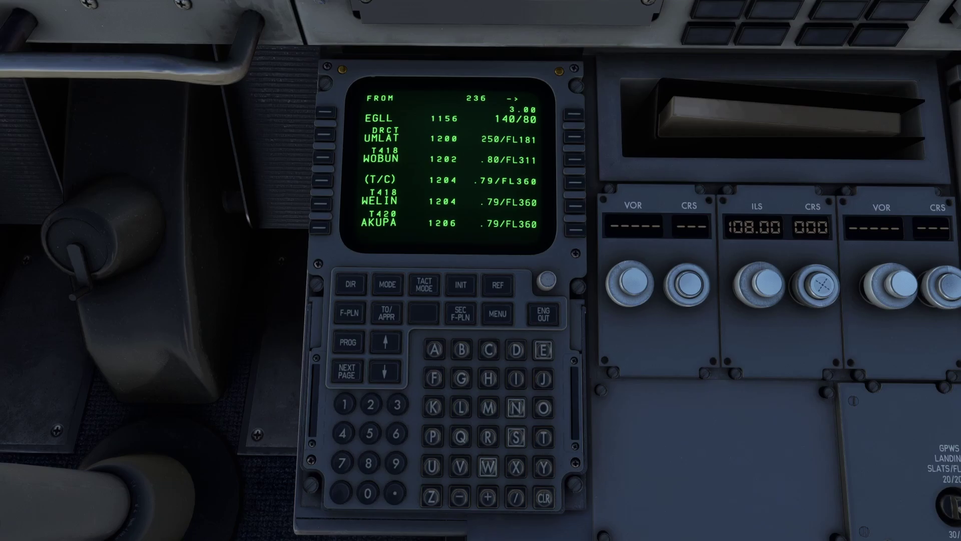
pyautogui.moveTo(960, 106); pyautogui.dragTo(640, 101)
pyautogui.scroll(10, 544, 305)
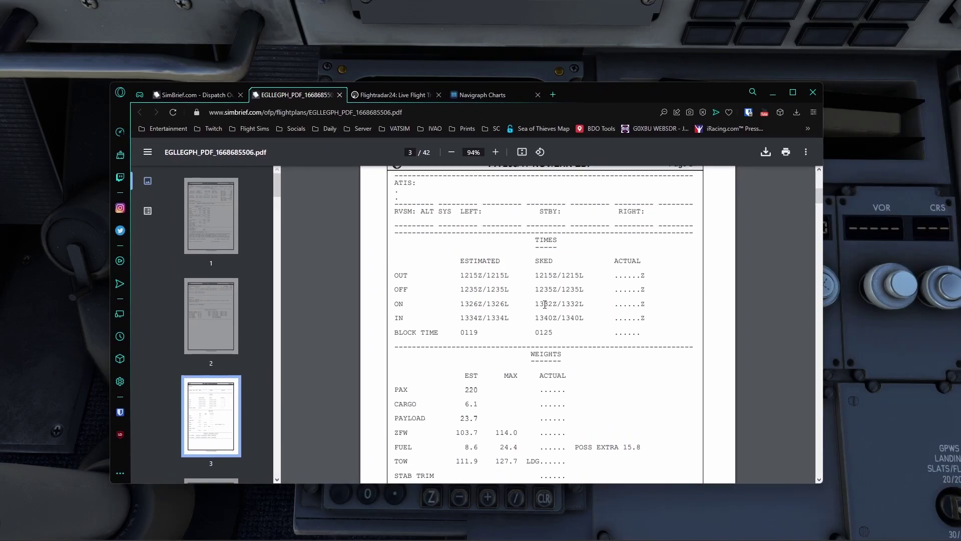
pyautogui.scroll(3, 517, 317)
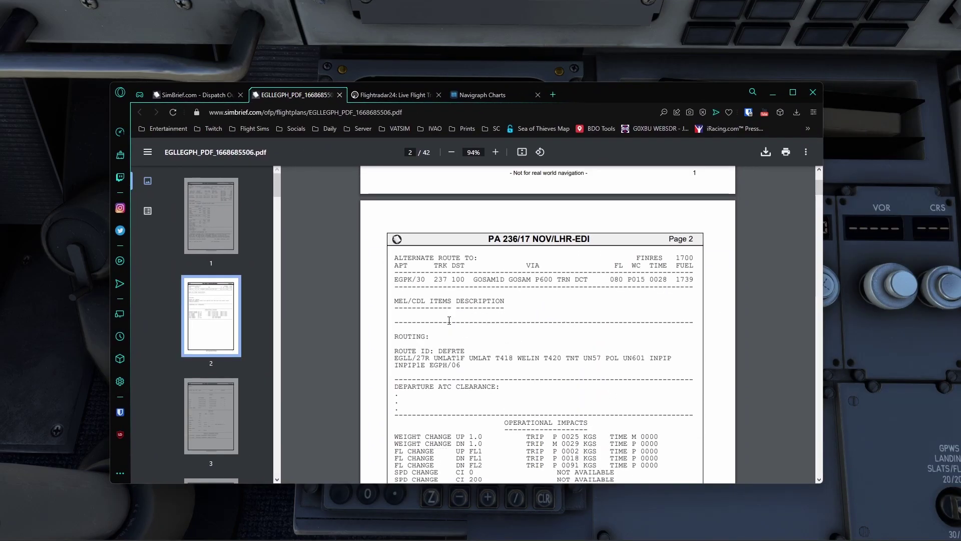
pyautogui.scroll(-2, 399, 252)
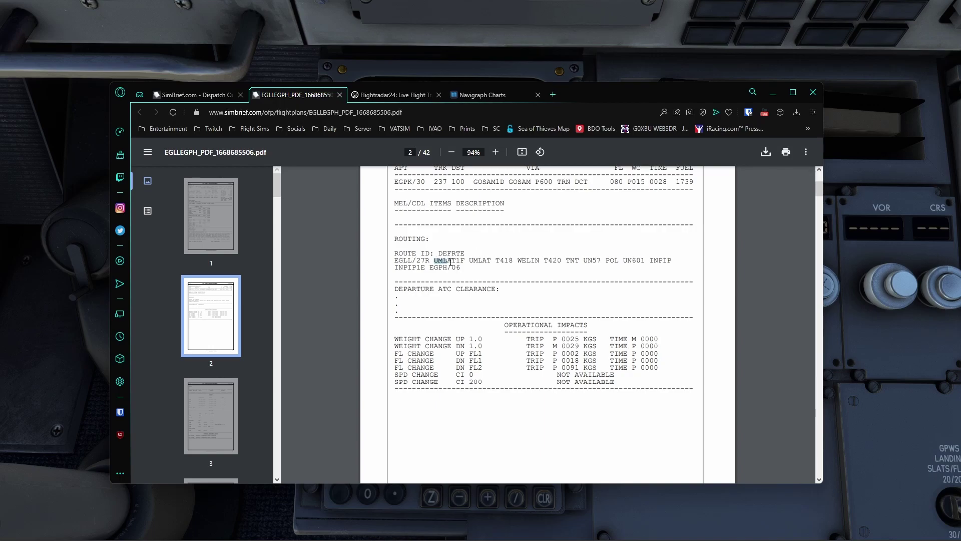
pyautogui.moveTo(451, 261); pyautogui.dragTo(465, 262)
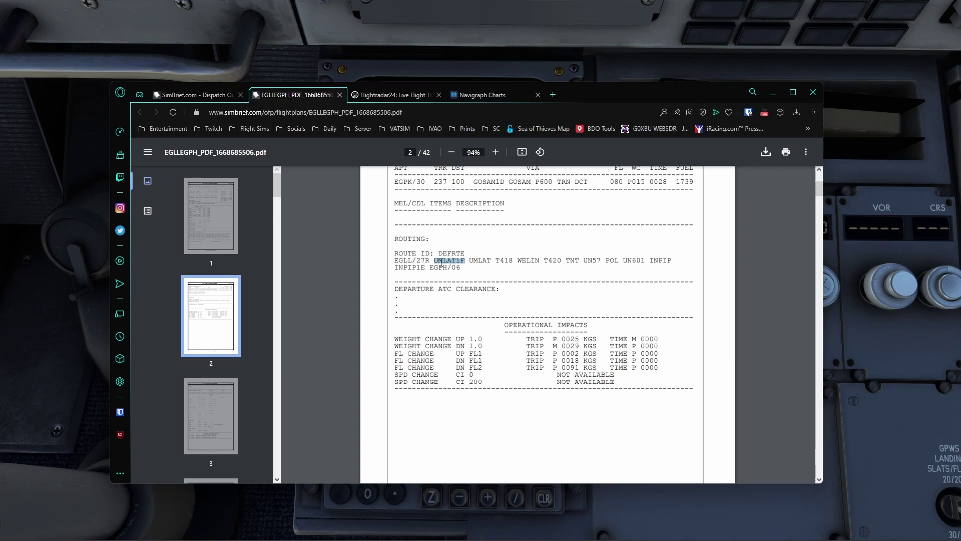
pyautogui.click(465, 262)
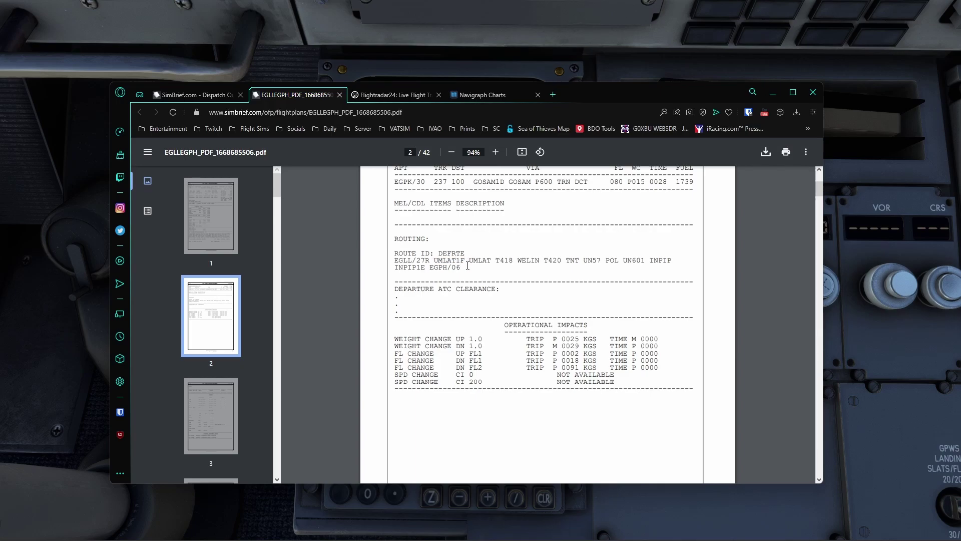
pyautogui.moveTo(435, 262); pyautogui.dragTo(465, 262)
pyautogui.click(422, 263)
pyautogui.moveTo(437, 261); pyautogui.dragTo(466, 261)
pyautogui.click(459, 261)
pyautogui.moveTo(569, 99); pyautogui.dragTo(960, 100)
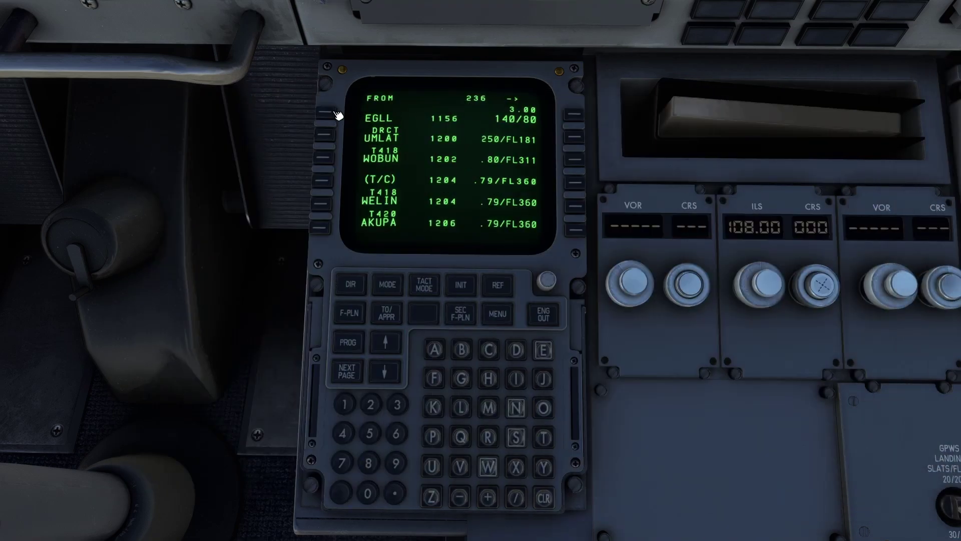
# Step: Open the SID selection for EGLL, choose runway 27R and go through the SIDs to UMLA1F
pyautogui.click(330, 115)
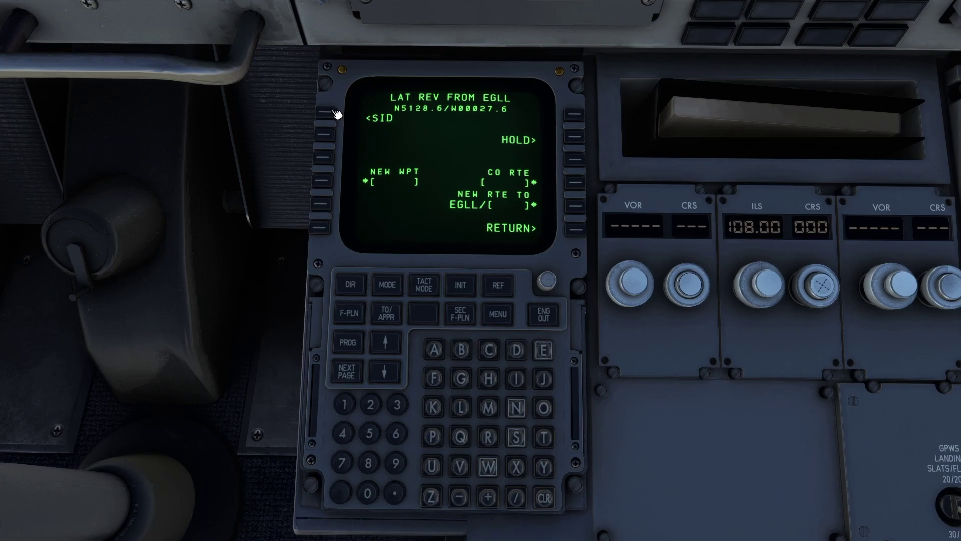
pyautogui.click(337, 115)
pyautogui.click(575, 139)
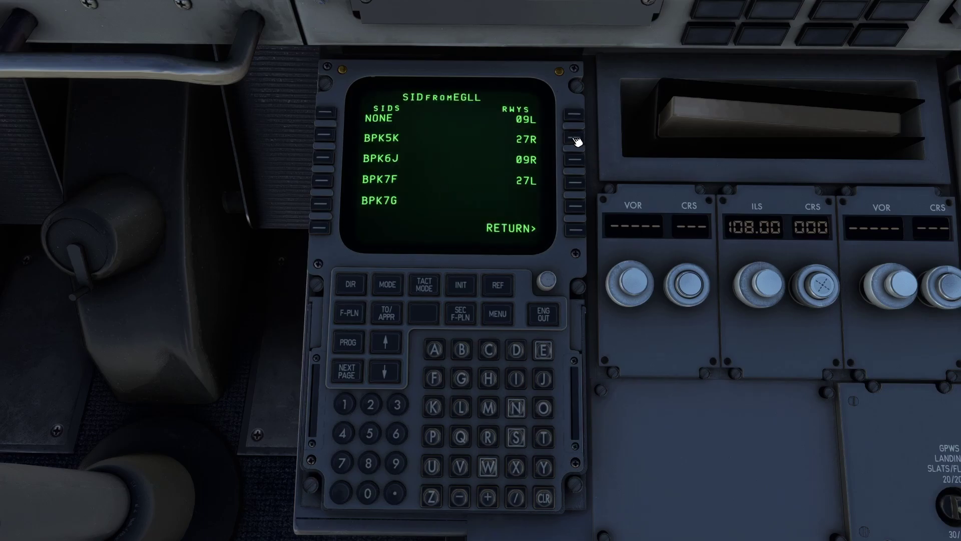
pyautogui.click(390, 345)
pyautogui.click(389, 345)
pyautogui.click(390, 345)
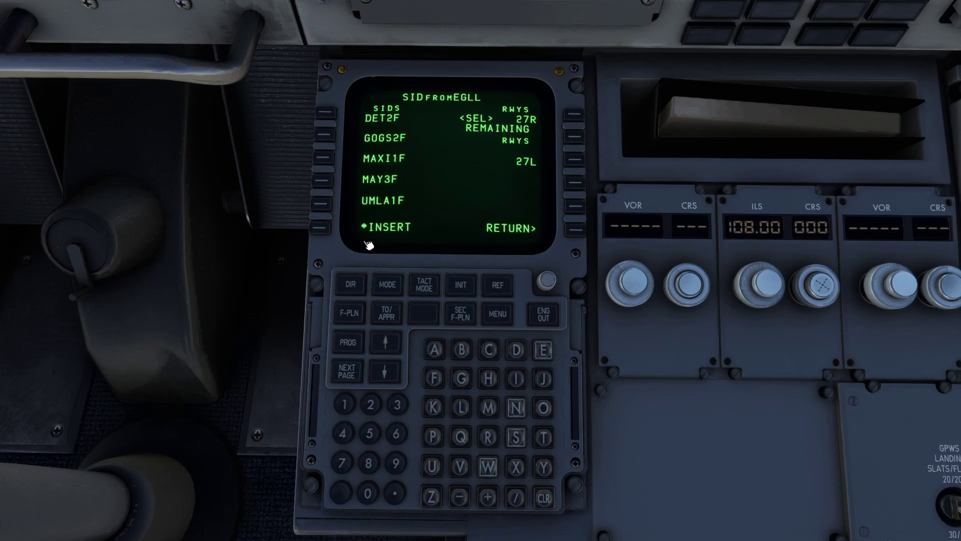
pyautogui.click(389, 345)
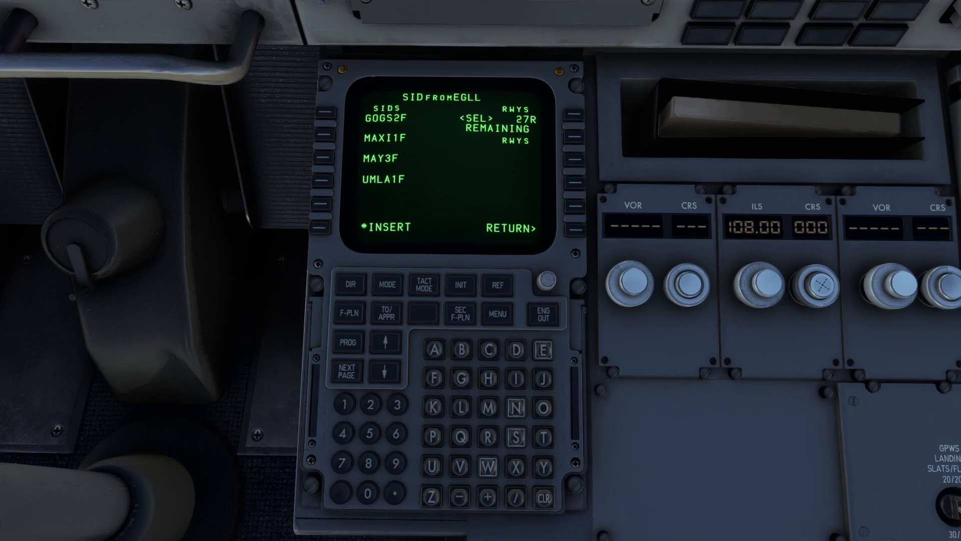
# Step: Recheck the SID in the PDF's routing, then select the UMLA1F departure and insert it into the flight plan
pyautogui.moveTo(960, 106); pyautogui.dragTo(716, 104)
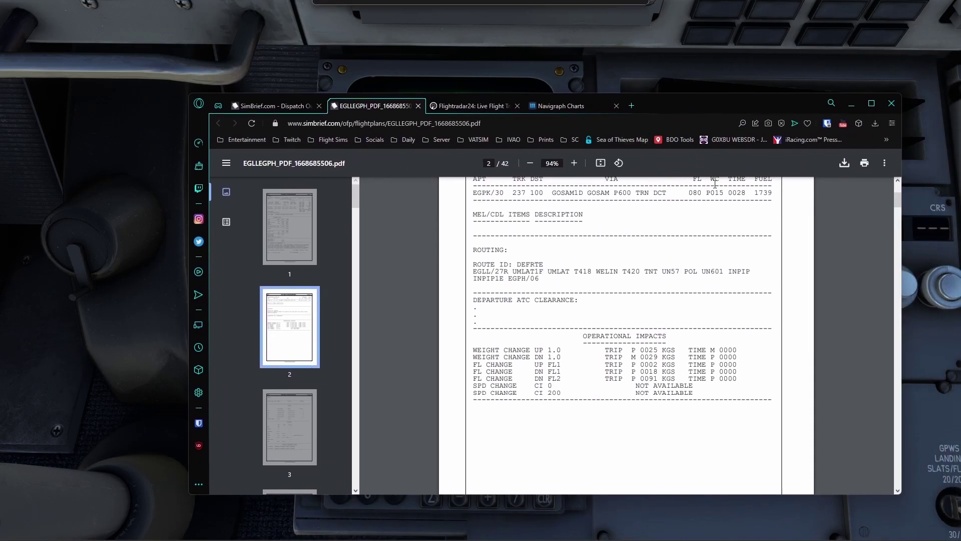
pyautogui.click(532, 272)
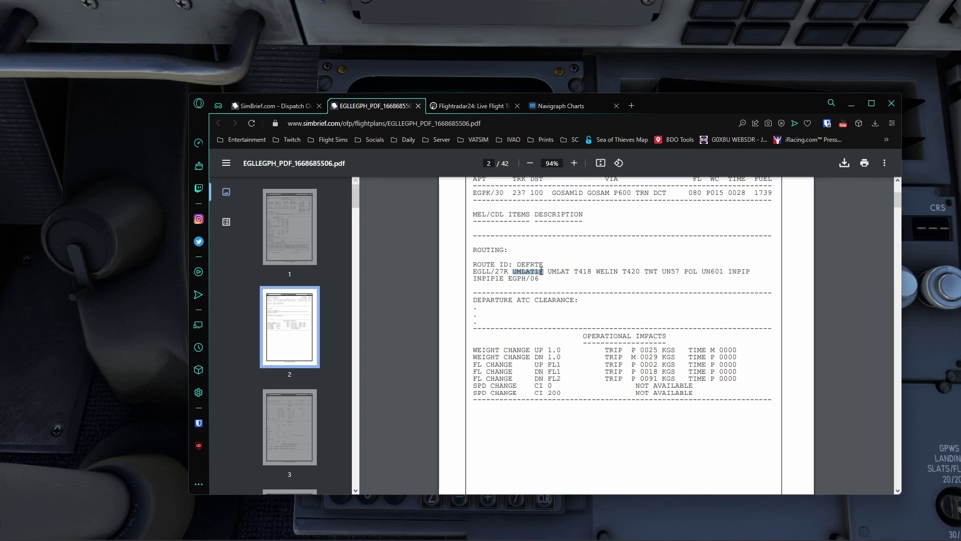
pyautogui.hotkey('alt', 'Tab')
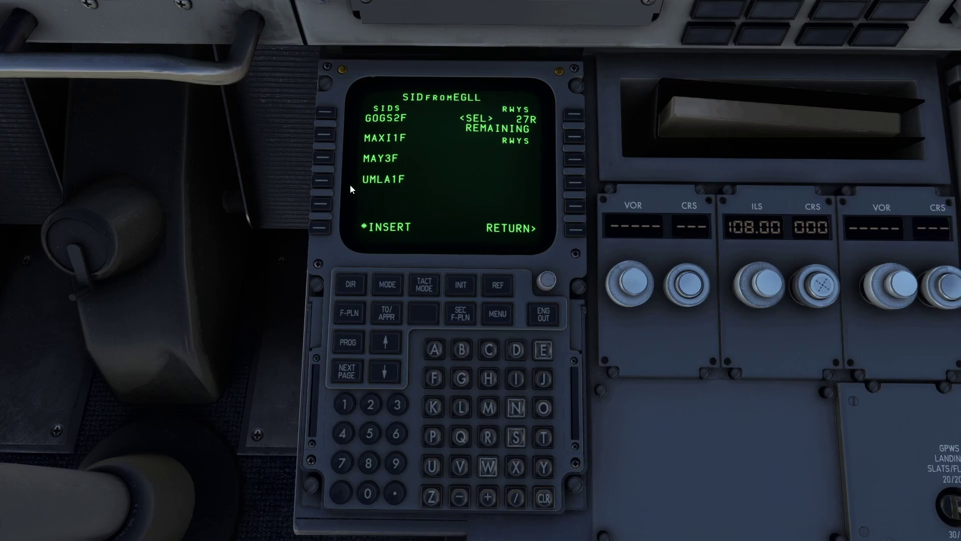
pyautogui.click(323, 181)
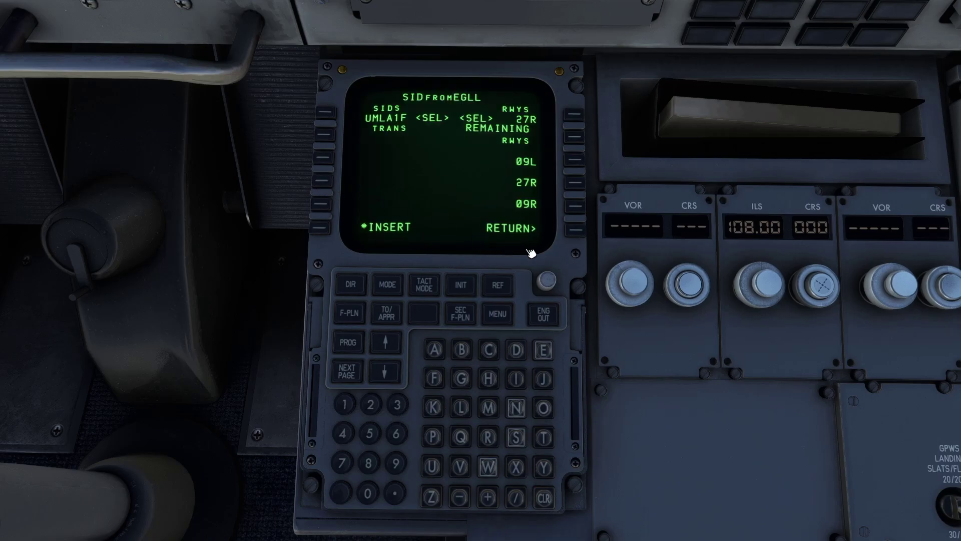
pyautogui.click(321, 230)
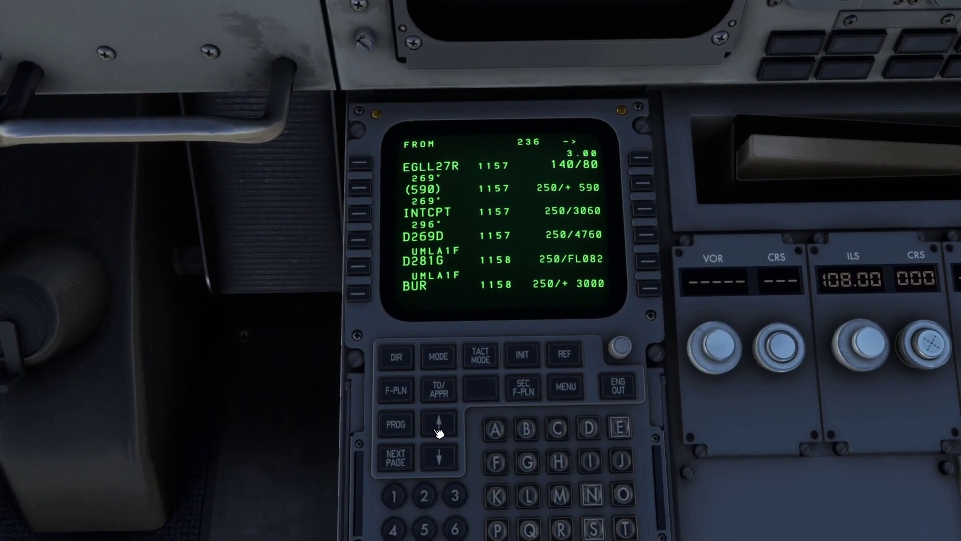
# Step: Review the waypoints of the FMS flight plan from the EGLL departure through to the end at EGPH
pyautogui.click(435, 436)
pyautogui.click(436, 436)
pyautogui.click(436, 436)
pyautogui.click(435, 436)
pyautogui.click(435, 436)
pyautogui.click(436, 435)
pyautogui.click(436, 428)
pyautogui.click(437, 428)
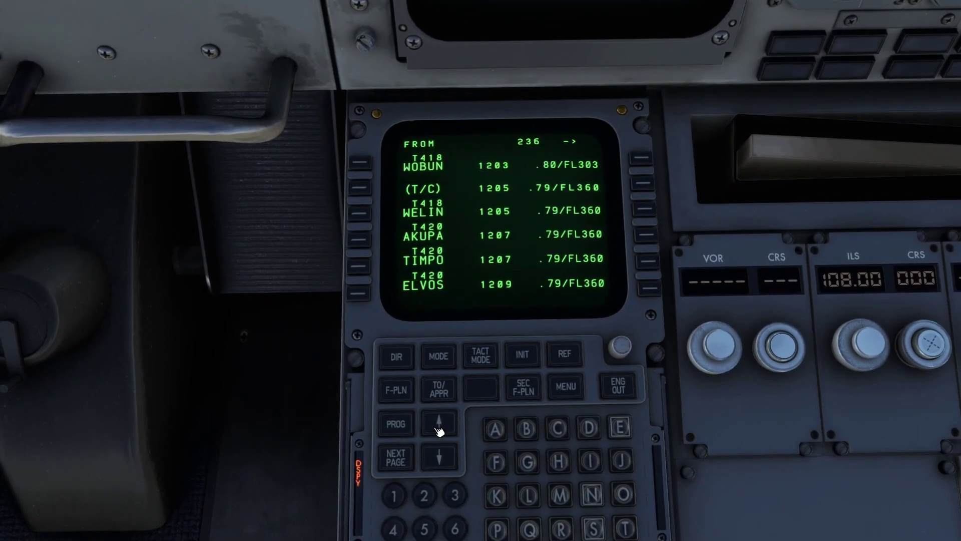
pyautogui.click(436, 428)
pyautogui.click(436, 428)
pyautogui.click(436, 428)
pyautogui.click(437, 428)
pyautogui.click(437, 428)
pyautogui.click(437, 427)
pyautogui.click(439, 429)
pyautogui.click(440, 430)
pyautogui.click(439, 429)
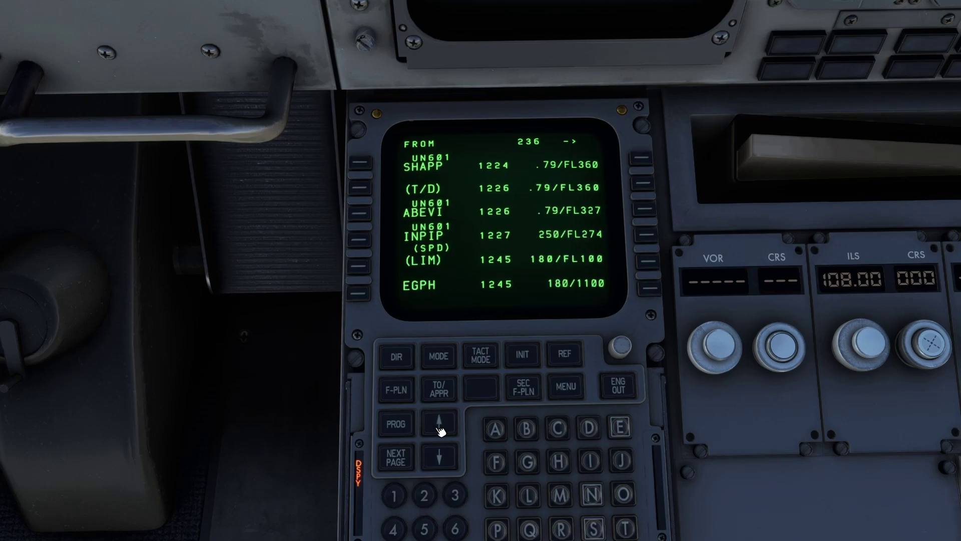
pyautogui.click(439, 429)
pyautogui.click(440, 430)
pyautogui.click(440, 430)
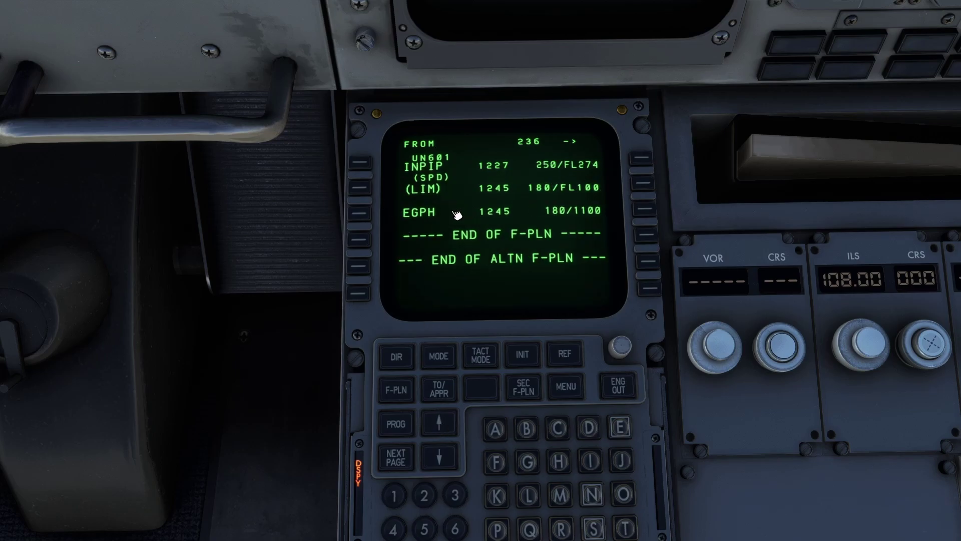
# Step: Open the lateral revision for EGPH and look up the arrival STAR in the routing of the SimBrief PDF
pyautogui.click(360, 215)
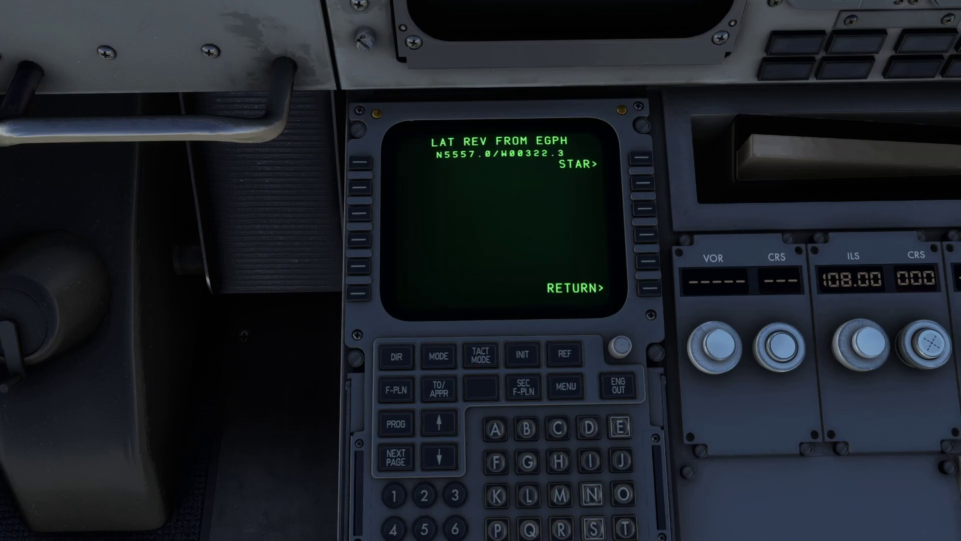
pyautogui.moveTo(960, 119); pyautogui.dragTo(545, 101)
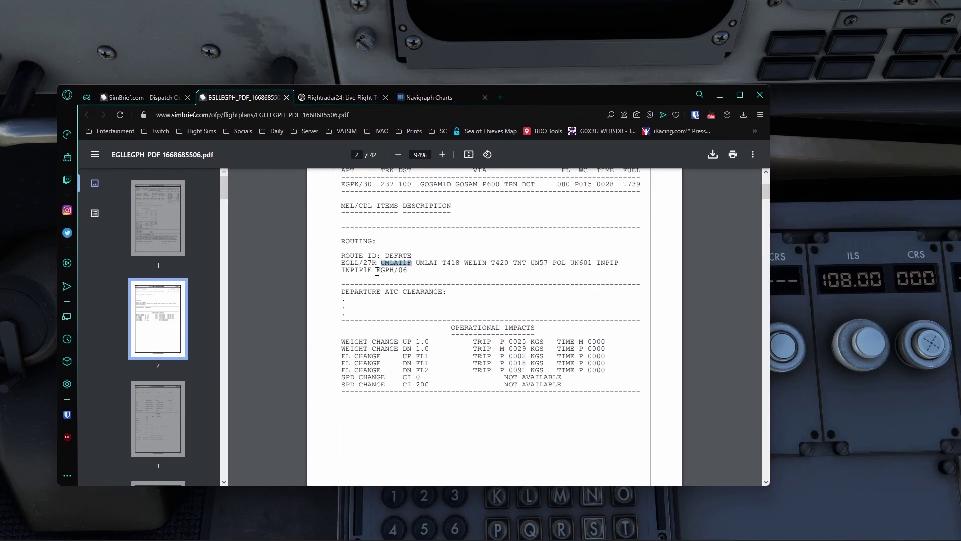
pyautogui.moveTo(342, 270); pyautogui.dragTo(364, 271)
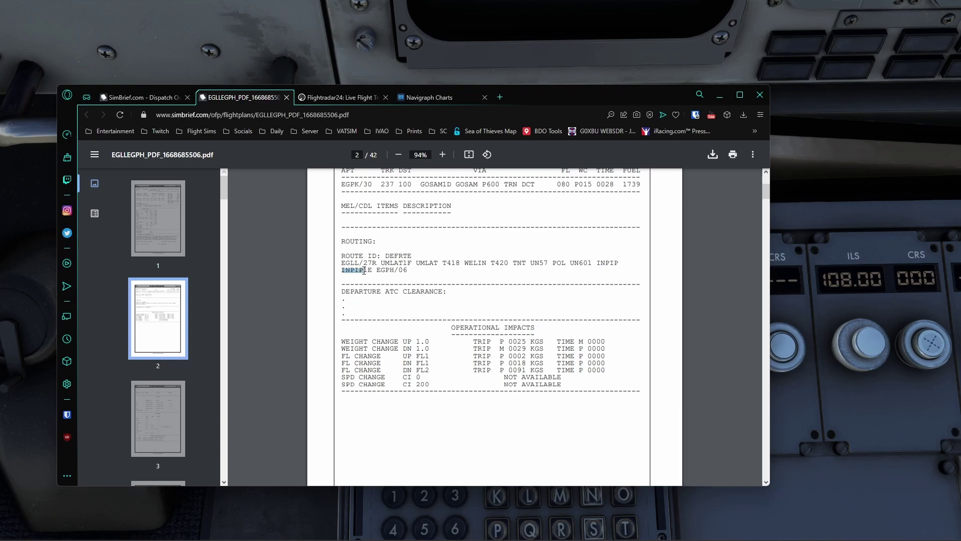
pyautogui.moveTo(542, 104); pyautogui.dragTo(960, 65)
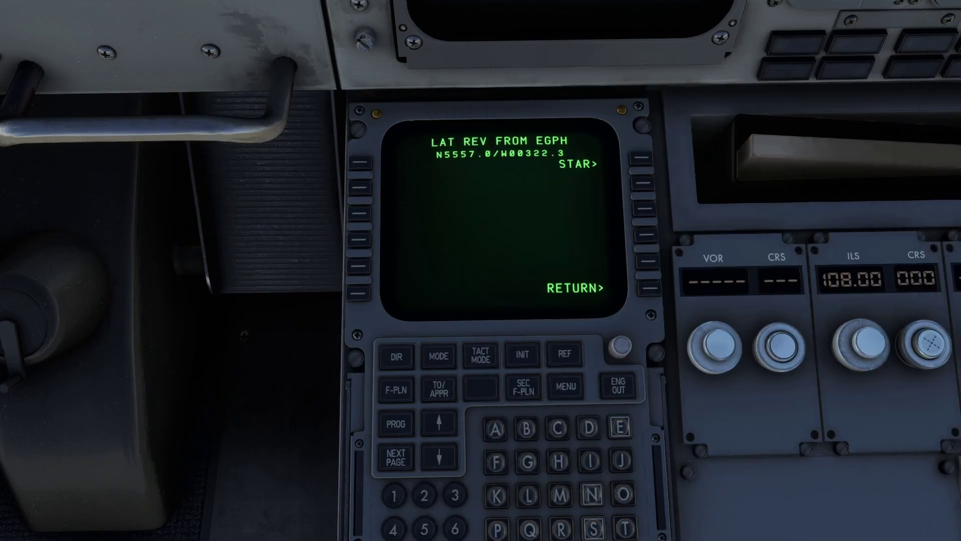
# Step: Select the ILS06 approach and INPI1E STAR for EGPH, recheck the STAR in the SimBrief PDF's routing, and insert them
pyautogui.click(641, 161)
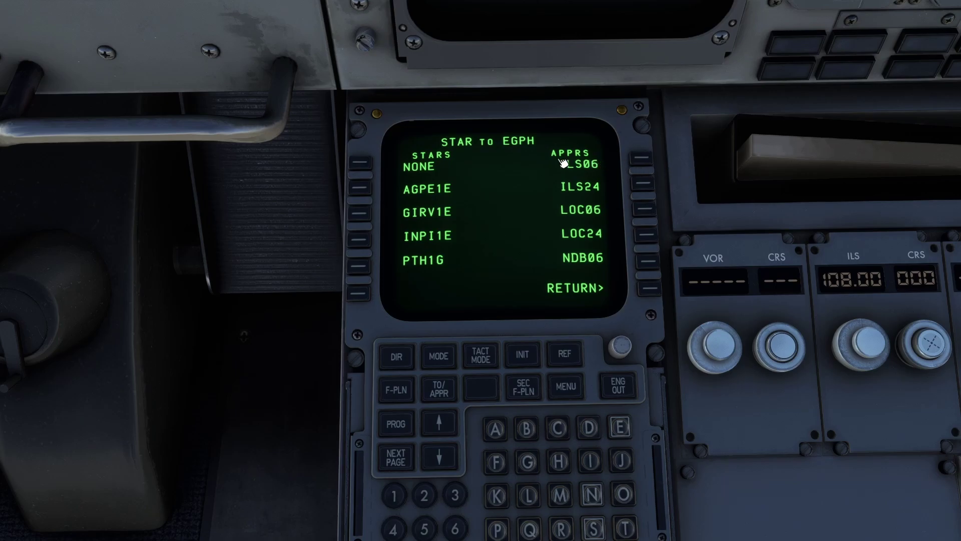
pyautogui.click(642, 161)
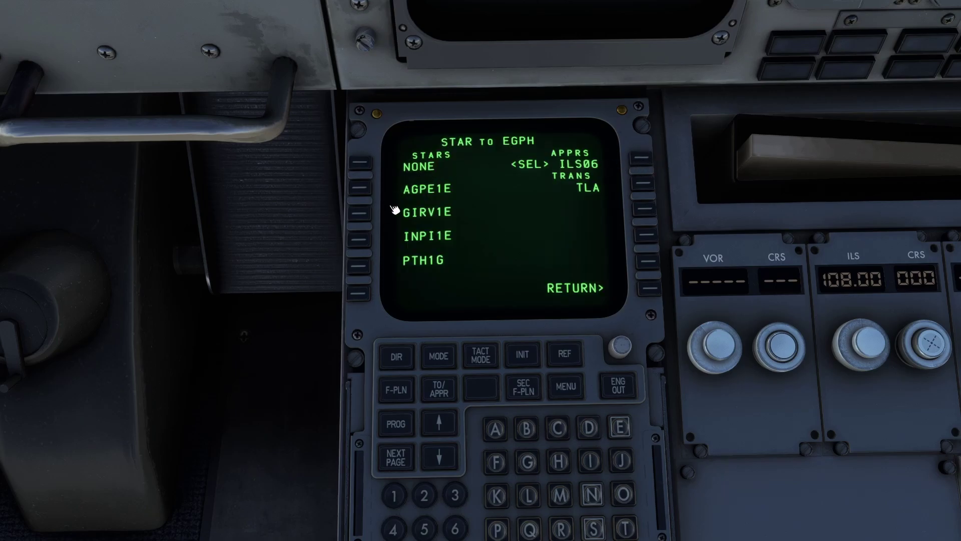
pyautogui.click(362, 241)
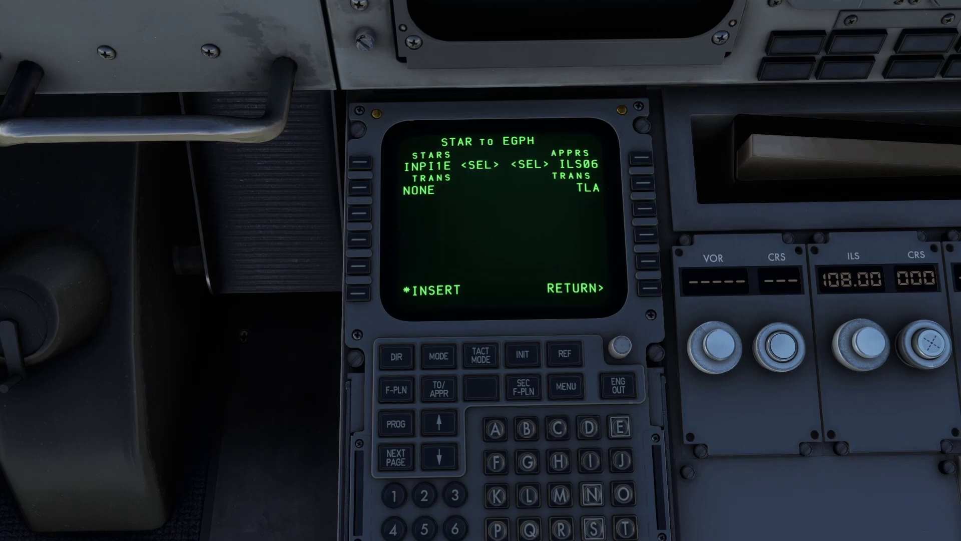
pyautogui.hotkey('alt', 'Tab')
pyautogui.moveTo(732, 101); pyautogui.dragTo(572, 137)
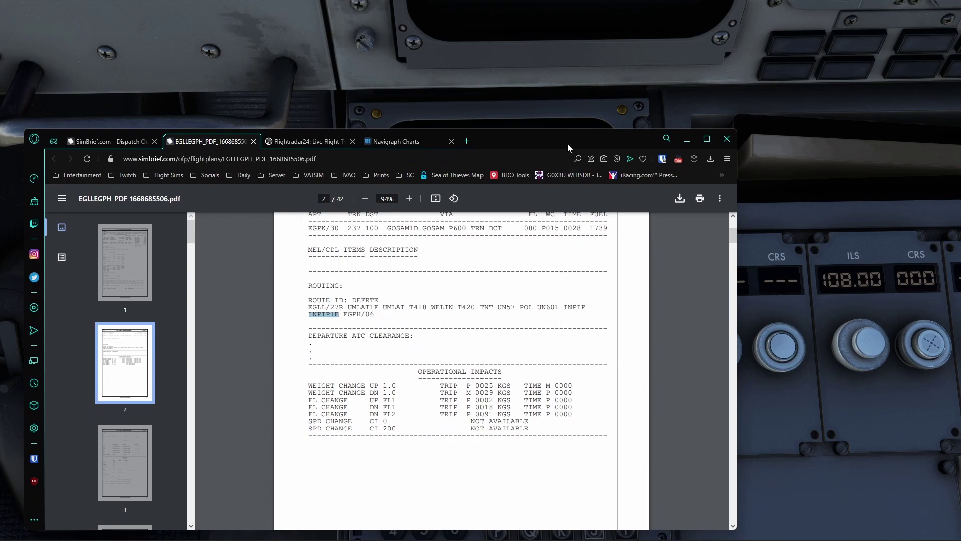
pyautogui.hotkey('alt', 'Tab')
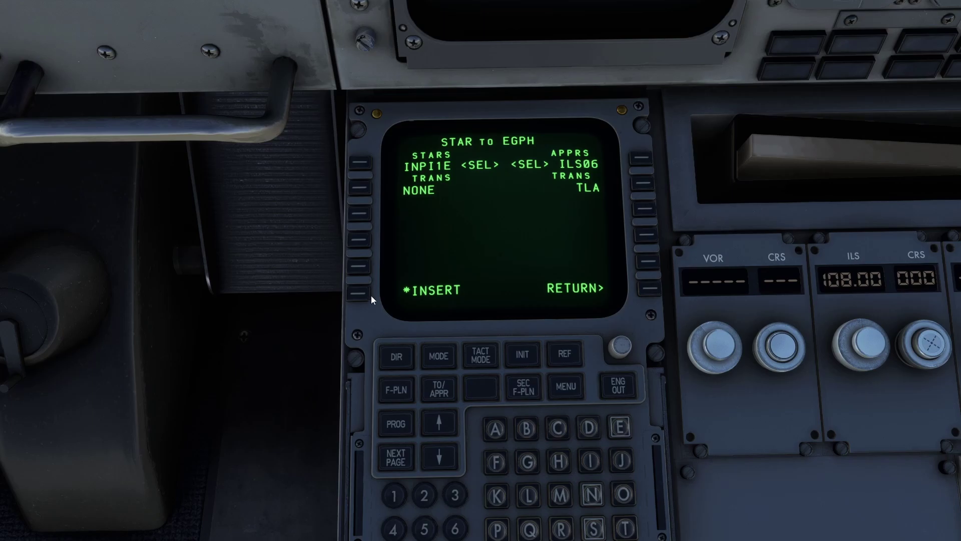
pyautogui.click(359, 296)
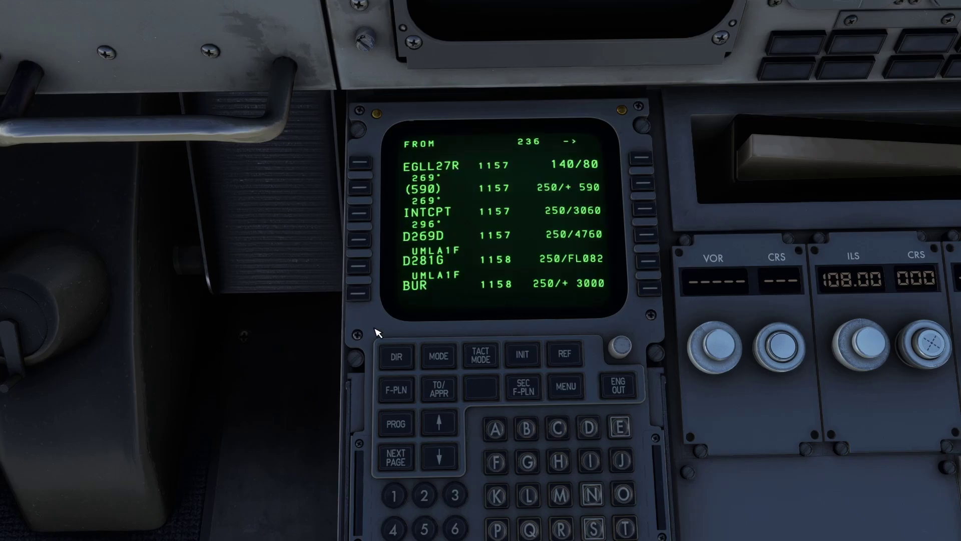
# Step: Review the updated FMS flight plan from EGLL27R through the INPI1E arrival and ILS06 approach to its end
pyautogui.click(440, 423)
pyautogui.click(440, 423)
pyautogui.click(440, 423)
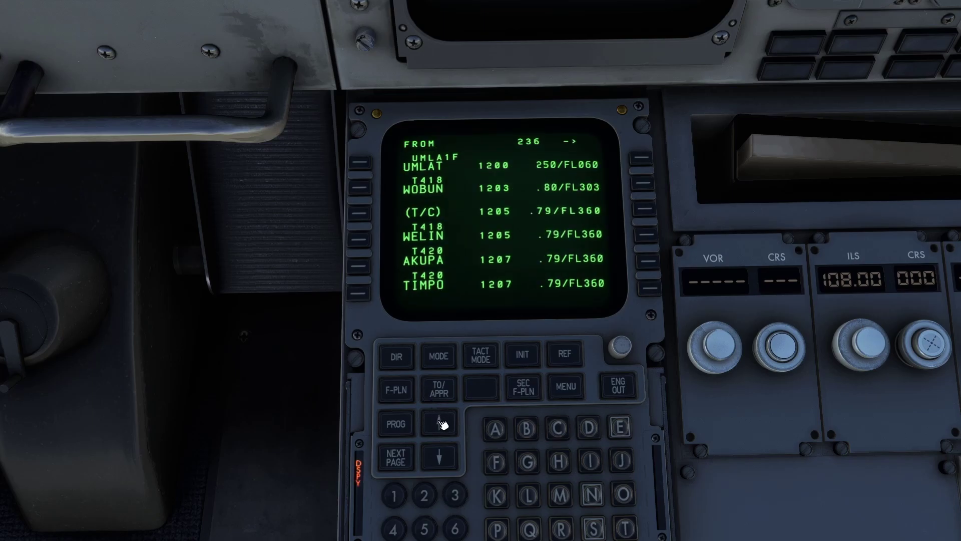
pyautogui.click(442, 423)
pyautogui.click(443, 423)
pyautogui.click(443, 423)
pyautogui.click(443, 423)
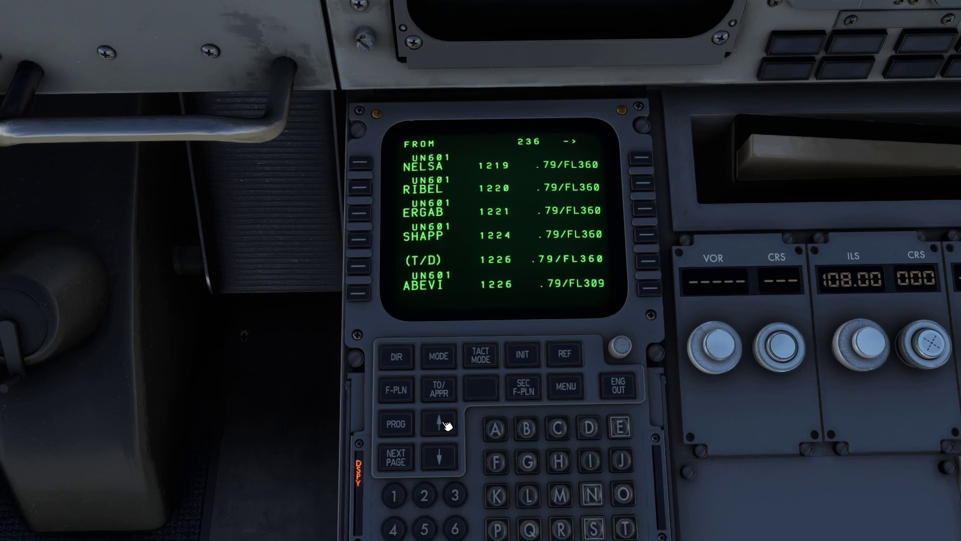
pyautogui.click(442, 423)
pyautogui.click(442, 423)
pyautogui.click(443, 423)
pyautogui.click(443, 423)
pyautogui.click(443, 423)
pyautogui.click(443, 423)
pyautogui.click(443, 423)
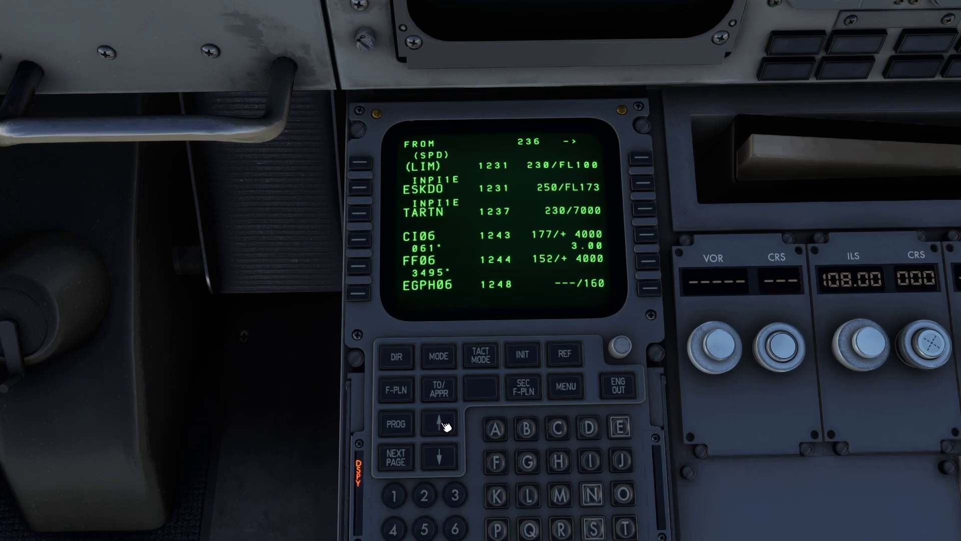
pyautogui.click(442, 423)
pyautogui.click(443, 423)
pyautogui.click(442, 423)
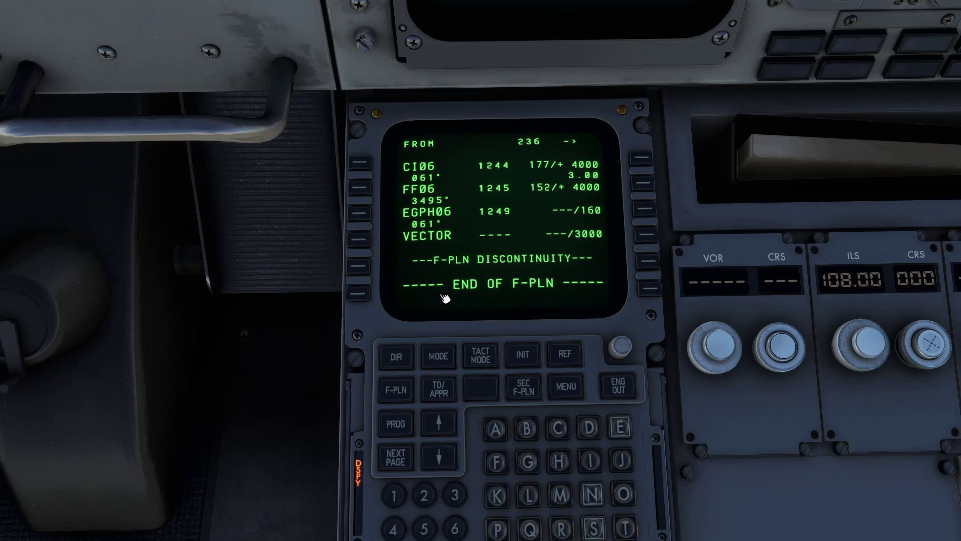
# Step: Switch to Navigraph Charts in the browser and trace the UMLA1F departure from EGLL runway 27R to UMLAT on the map
pyautogui.hotkey('alt', 'Tab')
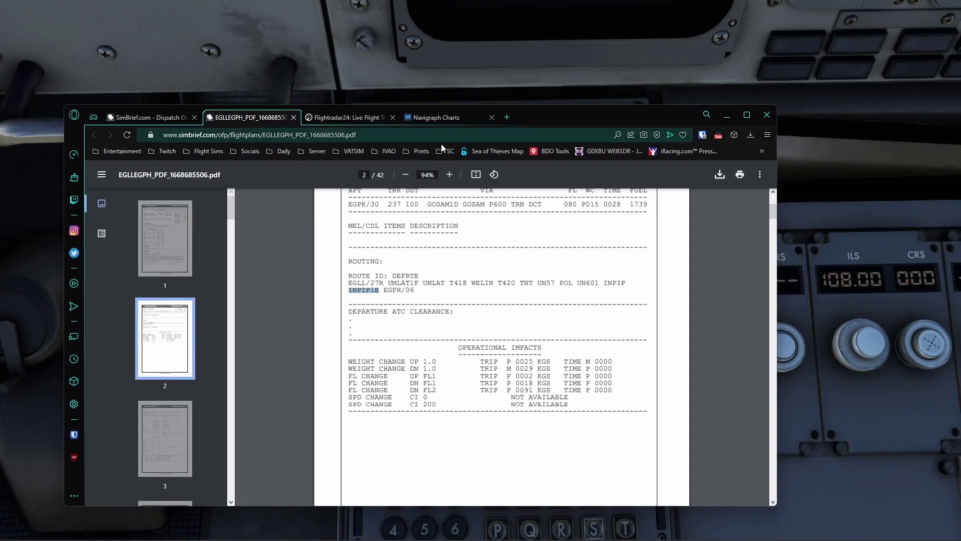
pyautogui.click(431, 117)
pyautogui.moveTo(476, 260); pyautogui.dragTo(517, 250)
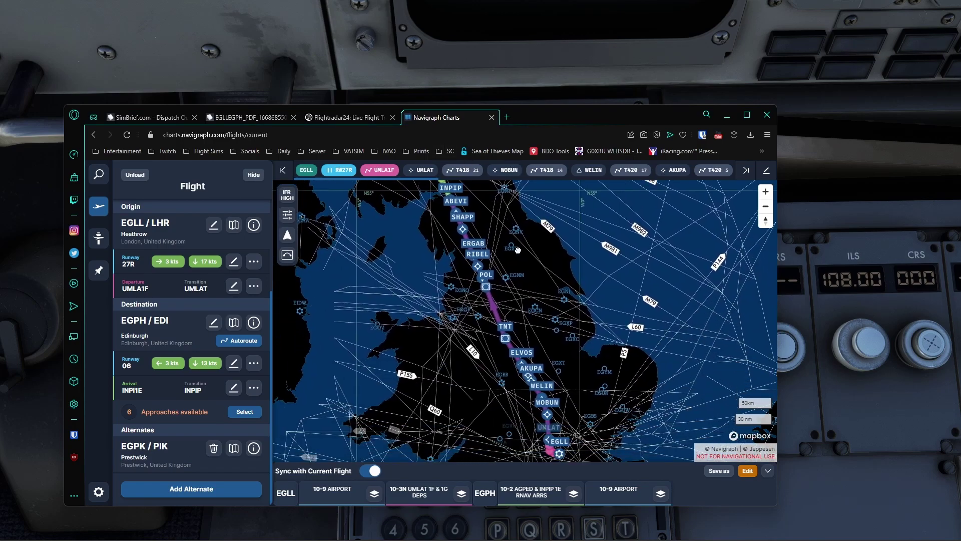
pyautogui.moveTo(556, 420); pyautogui.dragTo(519, 345)
pyautogui.scroll(3, 515, 350)
pyautogui.scroll(10, 487, 265)
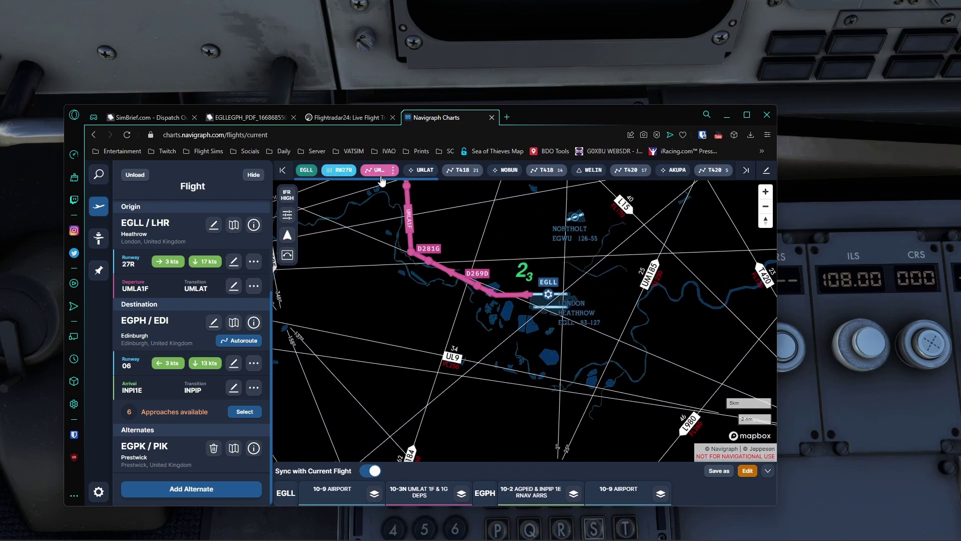
pyautogui.scroll(2, 567, 311)
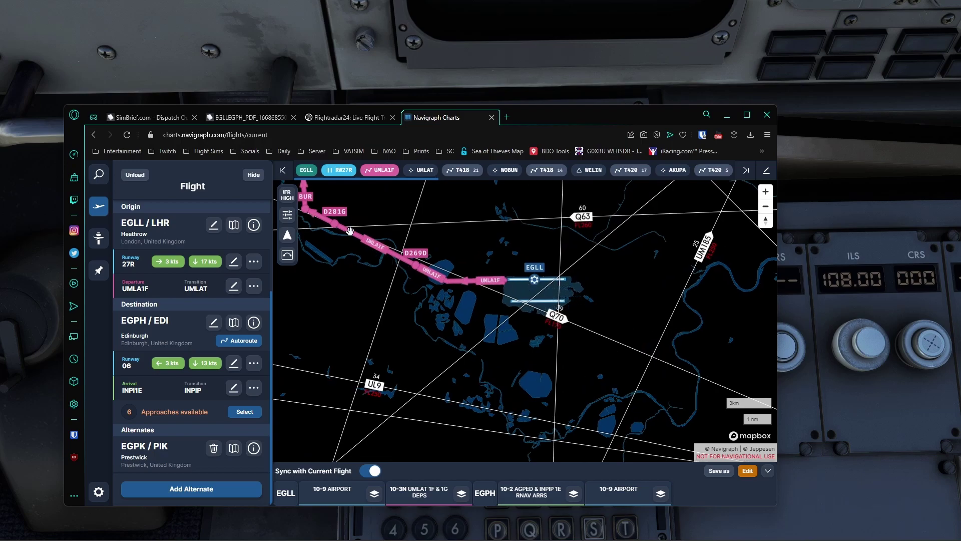
pyautogui.moveTo(461, 258); pyautogui.dragTo(612, 324)
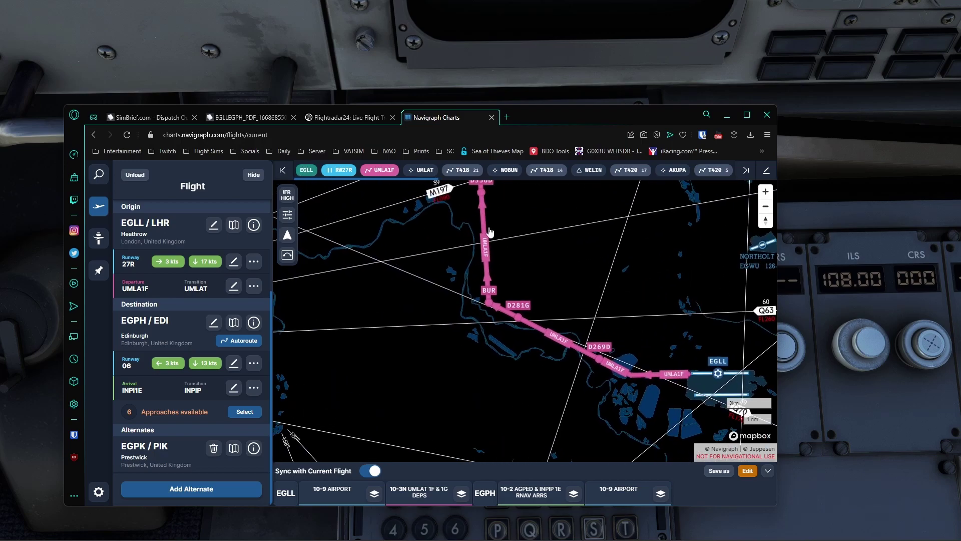
pyautogui.scroll(-3, 526, 259)
pyautogui.moveTo(521, 222); pyautogui.dragTo(549, 339)
pyautogui.scroll(-3, 552, 323)
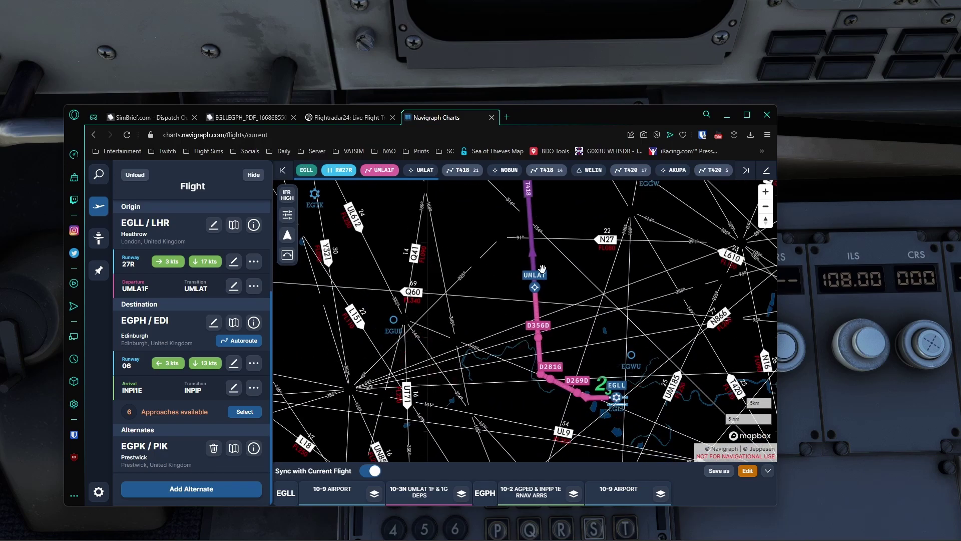
# Step: Follow the route on the map from UMLAT north along the airways and the INPI1E arrival to TARTN
pyautogui.scroll(2, 529, 397)
pyautogui.moveTo(529, 397); pyautogui.dragTo(618, 483)
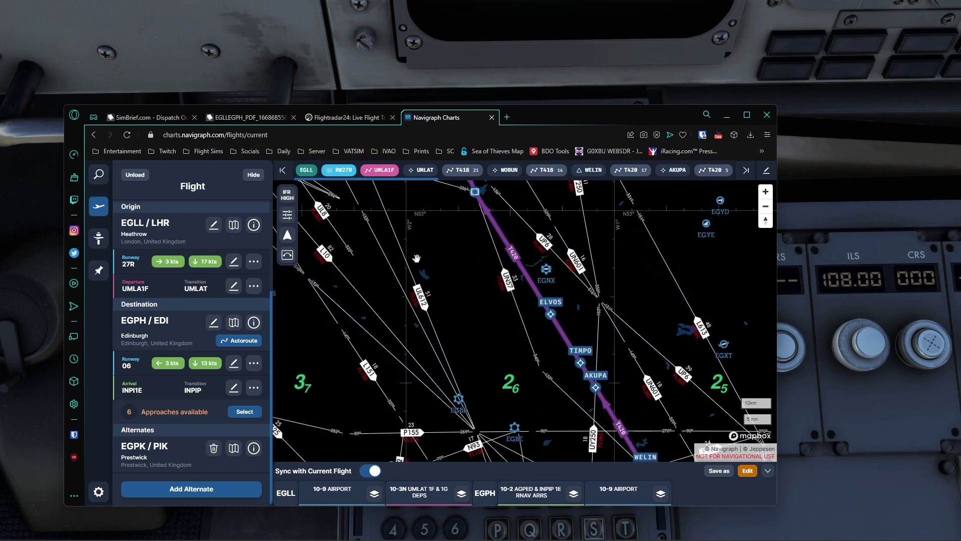
pyautogui.scroll(-3, 526, 351)
pyautogui.moveTo(417, 211); pyautogui.dragTo(521, 445)
pyautogui.scroll(3, 504, 346)
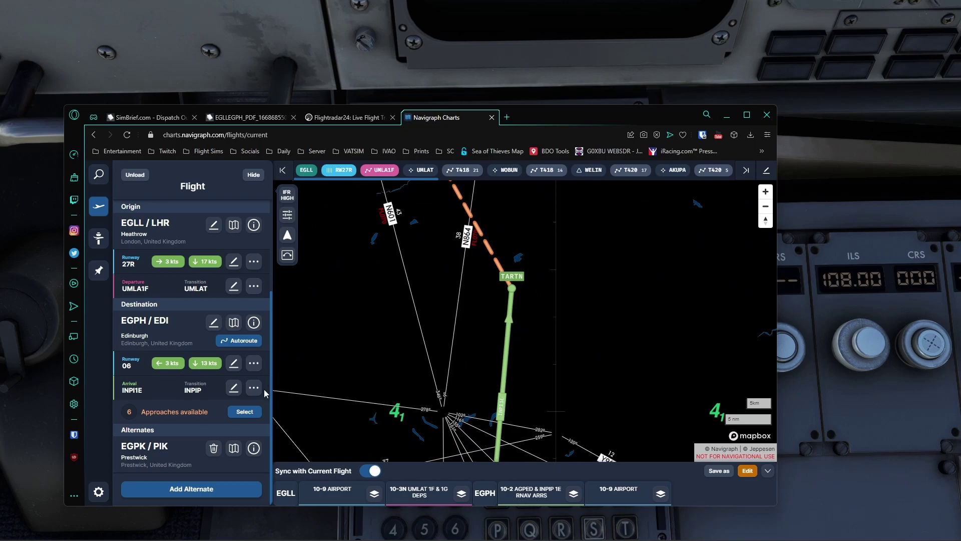
pyautogui.moveTo(452, 368); pyautogui.dragTo(453, 344)
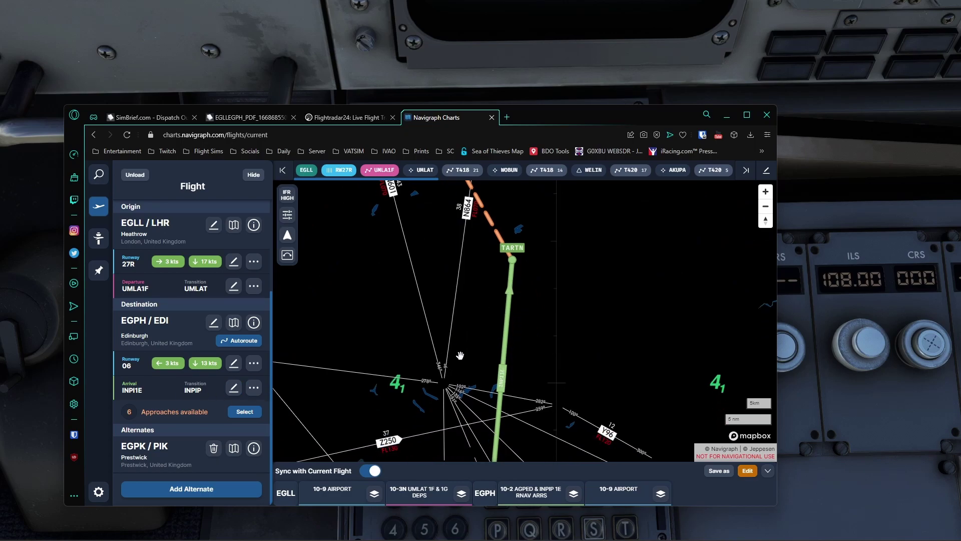
pyautogui.moveTo(385, 210); pyautogui.dragTo(418, 362)
# Step: Compare the TLA and Final transitions of the ILS RWY 06 approach at EGPH, then add the Final transition to the route
pyautogui.click(245, 412)
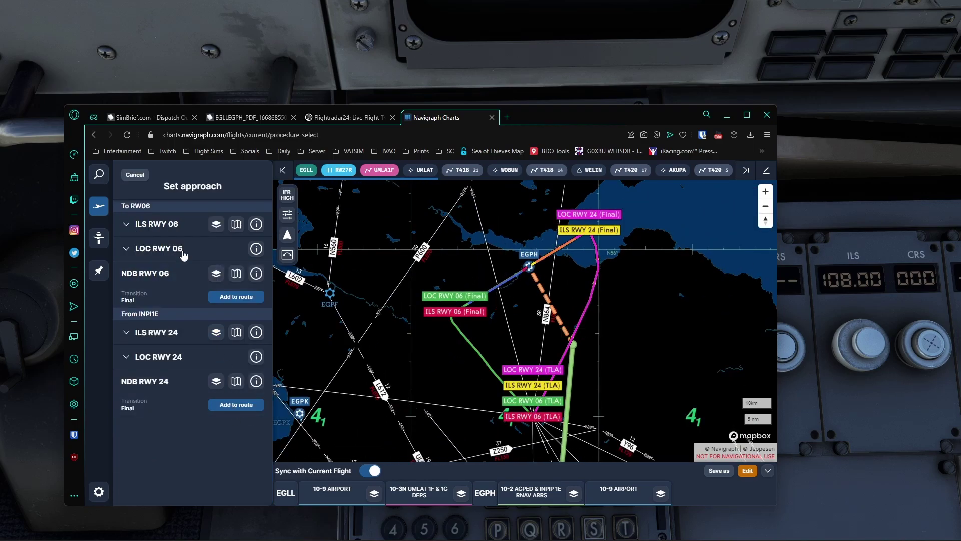
pyautogui.click(127, 225)
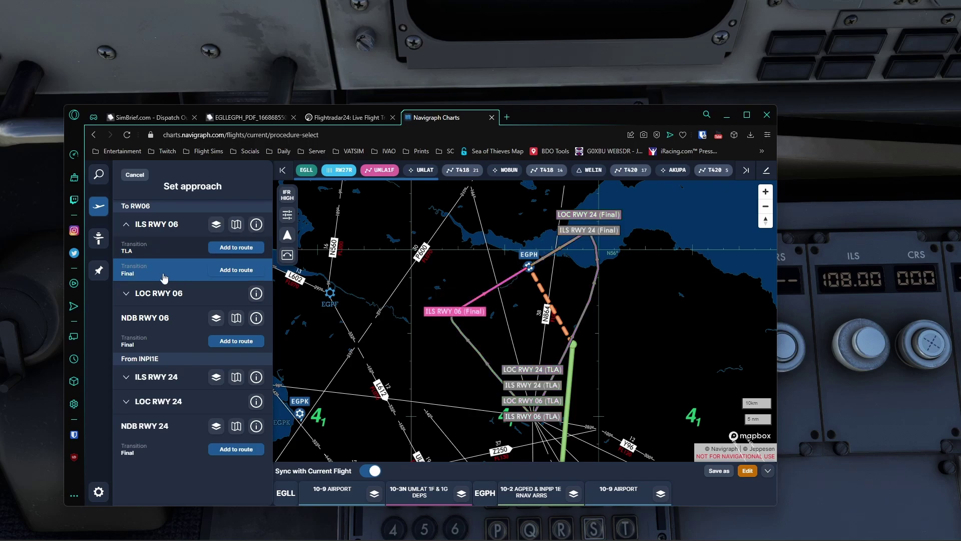
pyautogui.scroll(1, 473, 302)
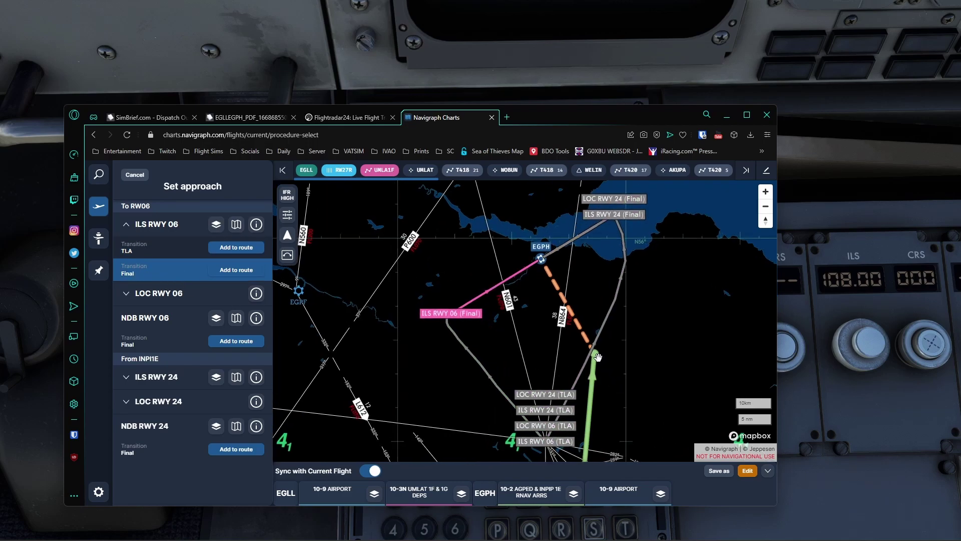
pyautogui.scroll(1, 498, 339)
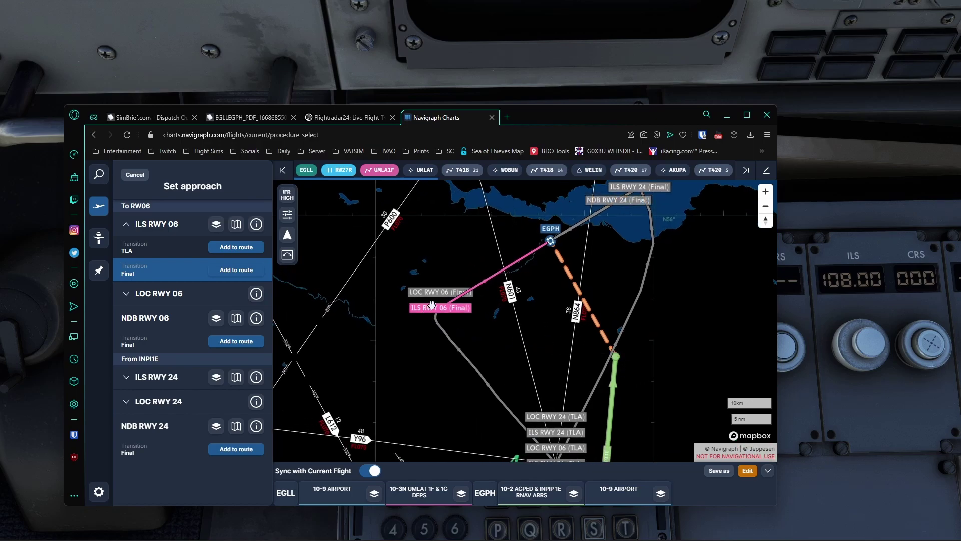
pyautogui.click(189, 253)
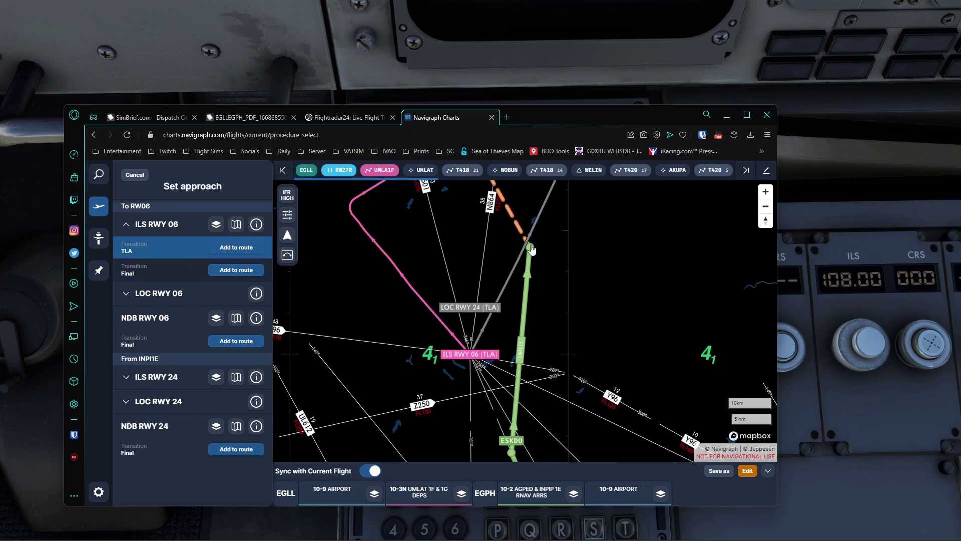
pyautogui.click(152, 277)
pyautogui.click(237, 271)
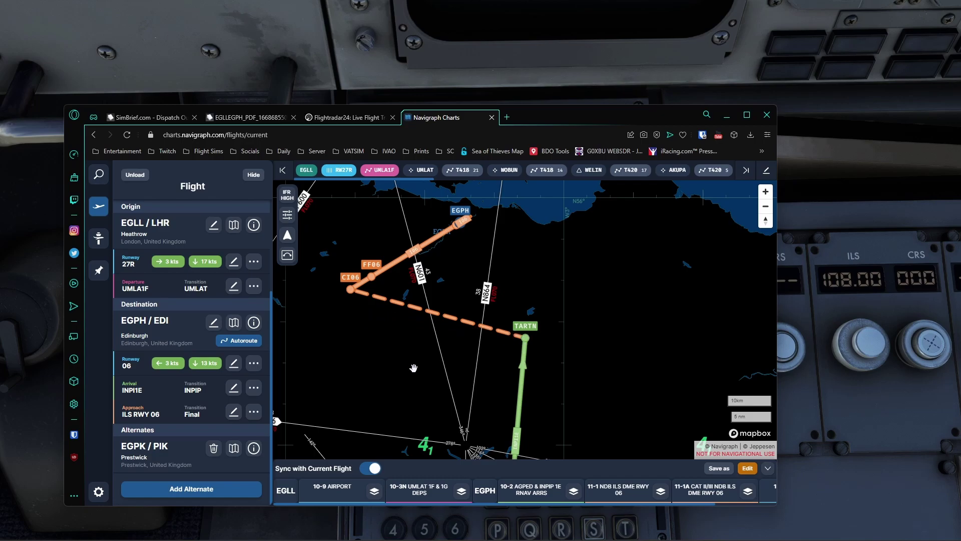
# Step: Examine the route on the map between INREV, ESKDO, TARTN, CI06 and EGPH, then move the browser window out of the way
pyautogui.moveTo(414, 368); pyautogui.dragTo(427, 344)
pyautogui.scroll(-1, 418, 304)
pyautogui.scroll(-1, 429, 343)
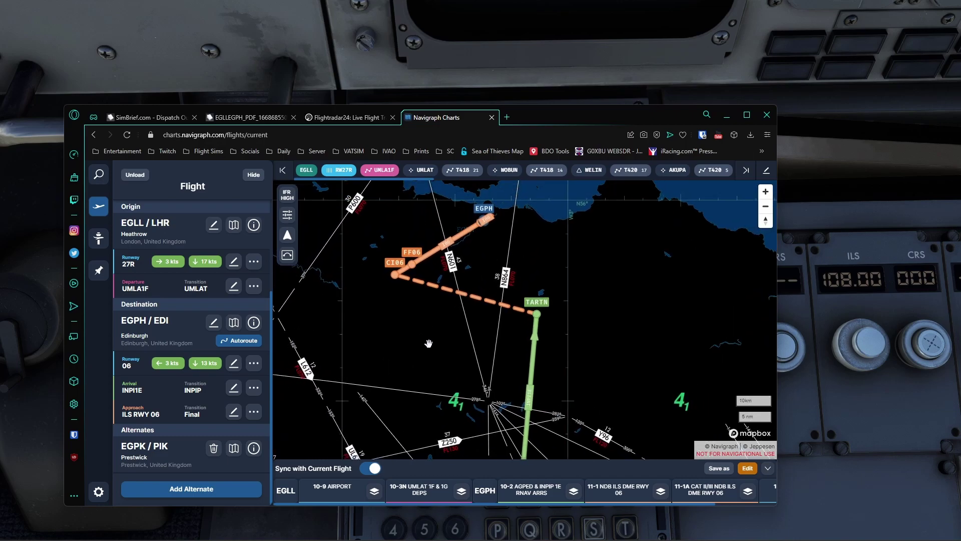
pyautogui.scroll(-1, 428, 343)
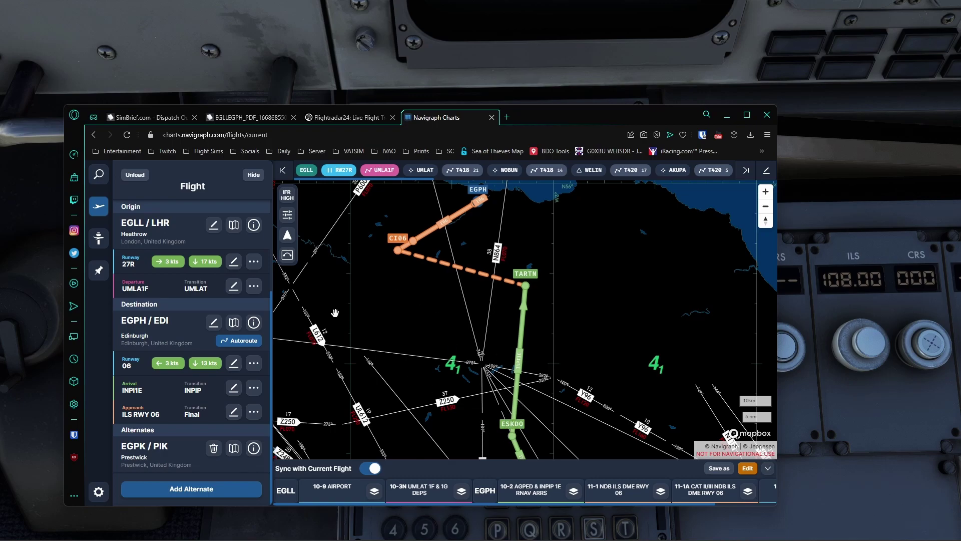
pyautogui.scroll(-2, 335, 313)
pyautogui.moveTo(427, 364); pyautogui.dragTo(431, 308)
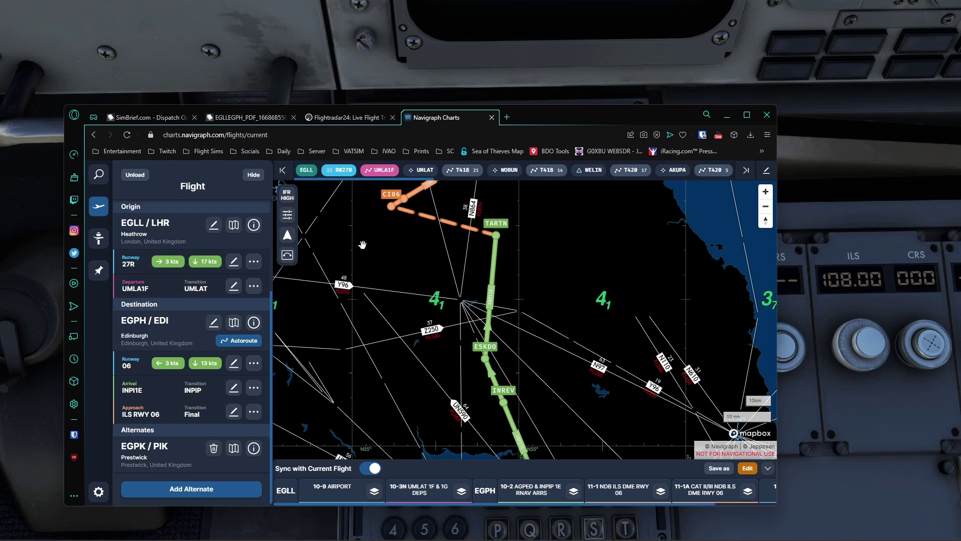
pyautogui.moveTo(390, 252); pyautogui.dragTo(413, 313)
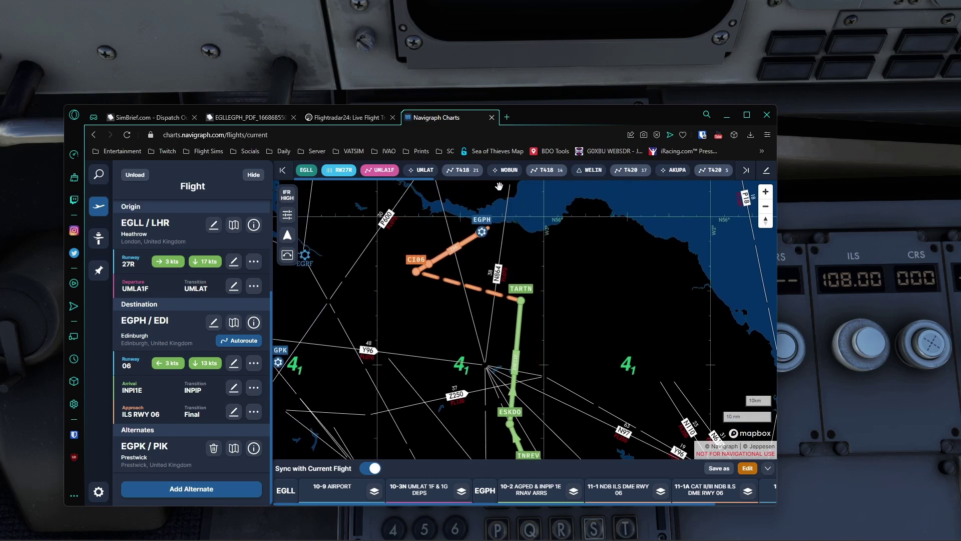
pyautogui.moveTo(566, 117); pyautogui.dragTo(960, 127)
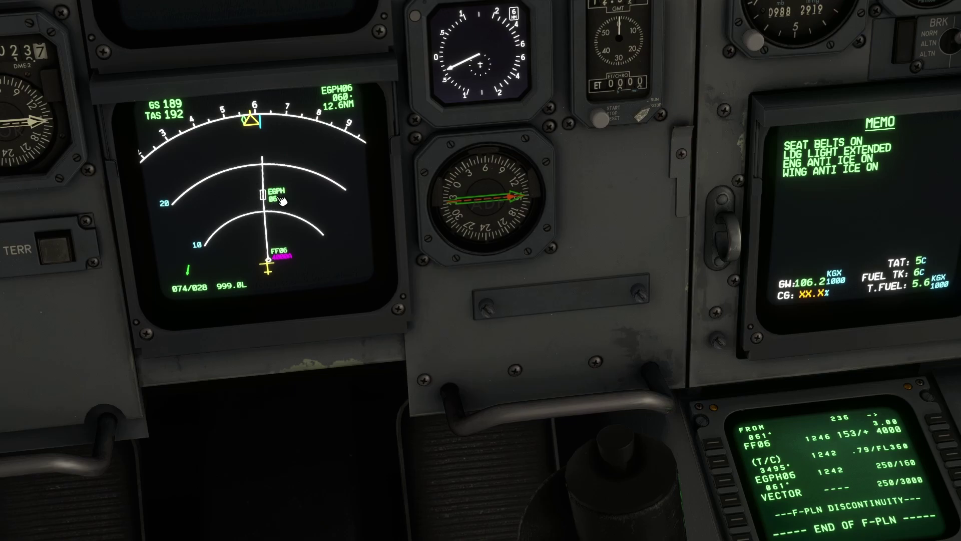
# Step: View the cockpit's ILS radio panel, then look up the EGPH runway 06 ILS frequency and course in the Navigraph and JeppView charts
pyautogui.moveTo(283, 200); pyautogui.dragTo(423, 80)
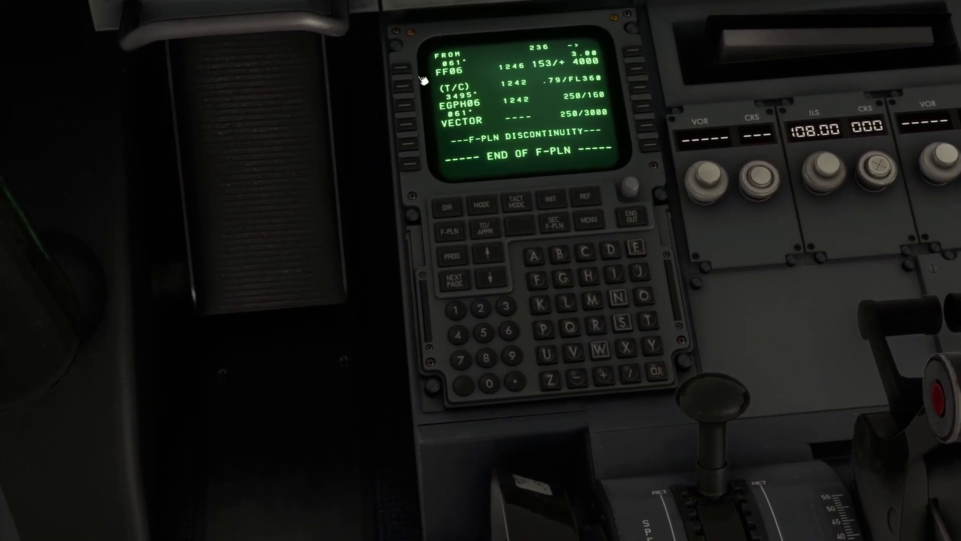
pyautogui.moveTo(569, 125); pyautogui.dragTo(400, 160)
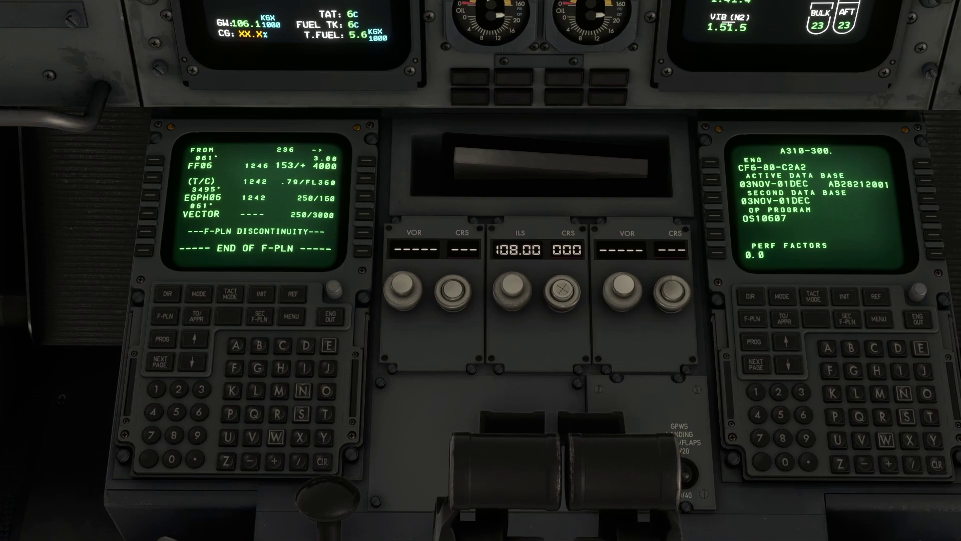
pyautogui.hotkey('alt', 'Tab')
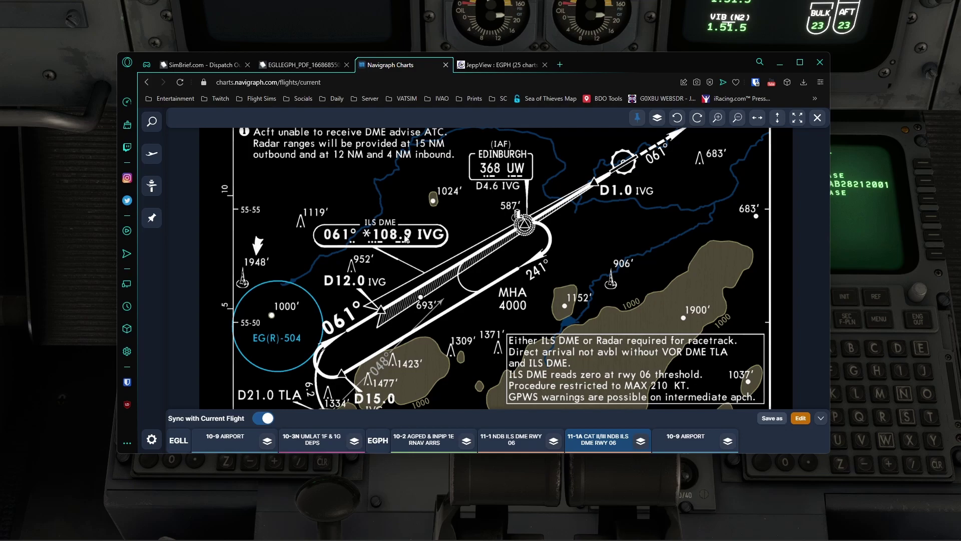
pyautogui.click(496, 65)
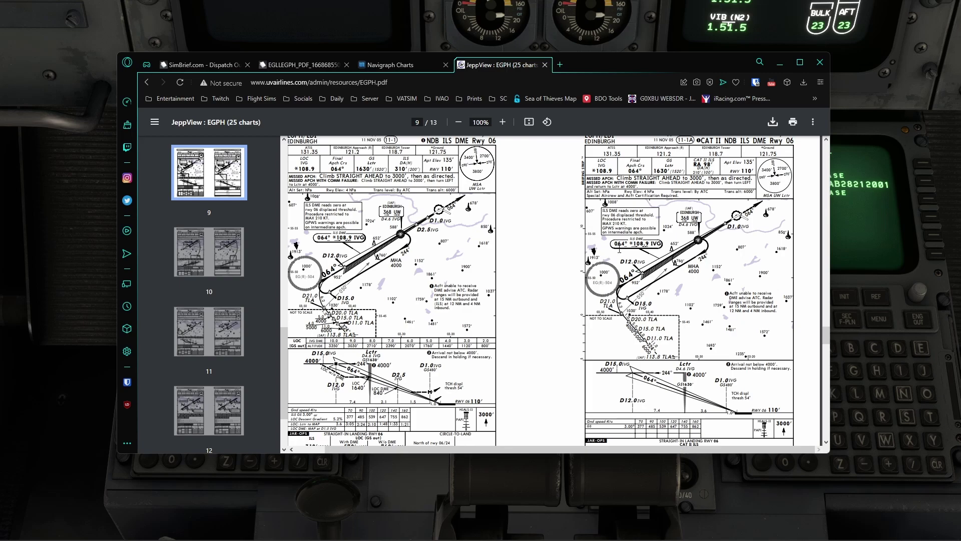
pyautogui.click(388, 64)
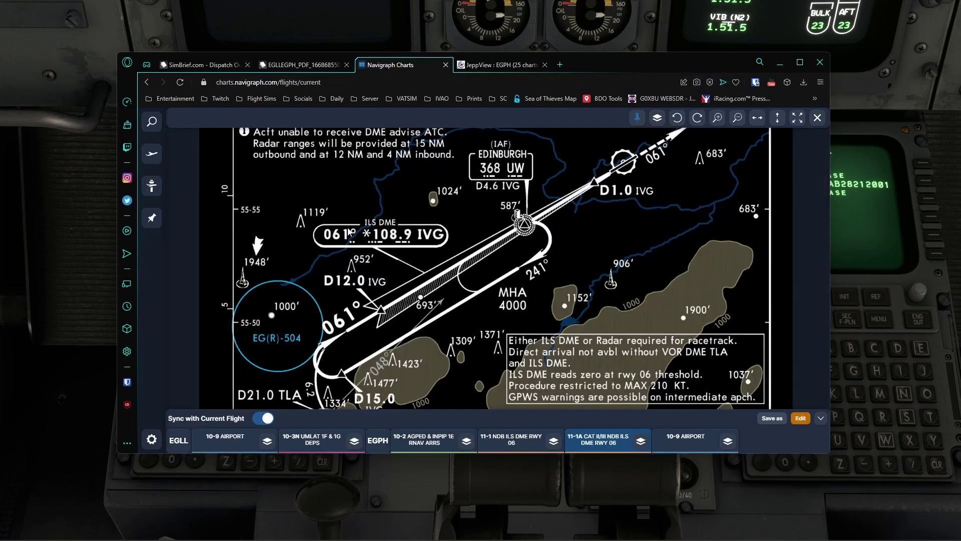
# Step: Compare the ILS frequency and final approach course on the JeppView EGPH runway 06 charts with the Navigraph chart
pyautogui.click(507, 67)
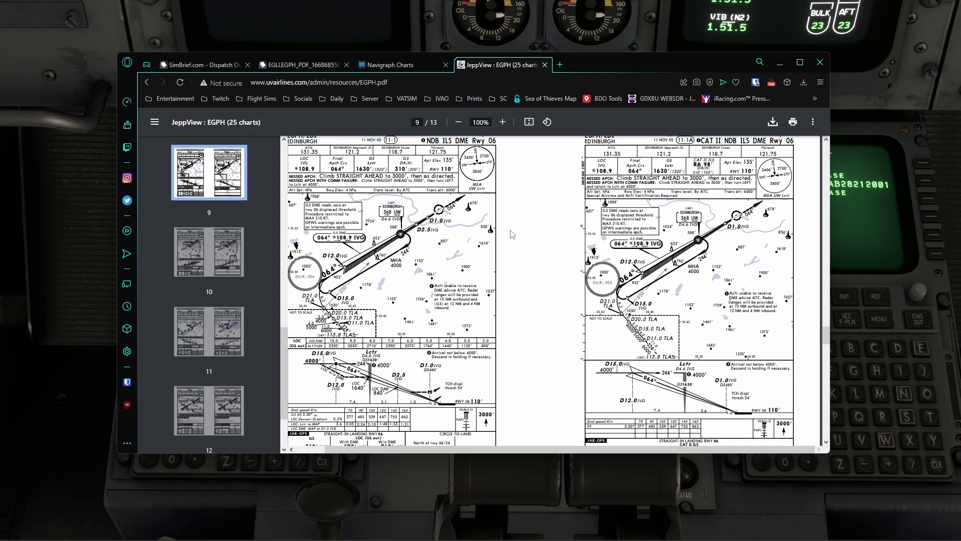
pyautogui.scroll(2, 576, 255)
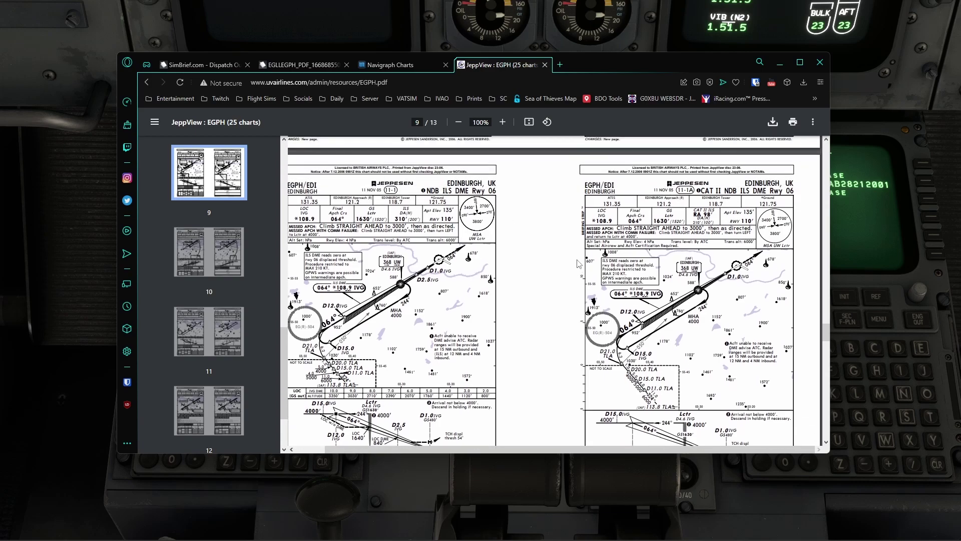
pyautogui.scroll(-2, 578, 264)
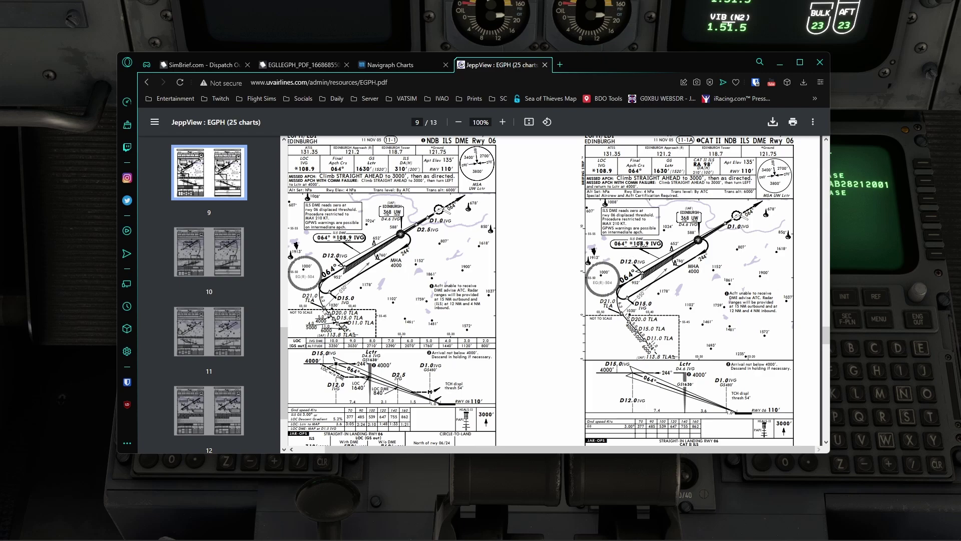
pyautogui.click(400, 65)
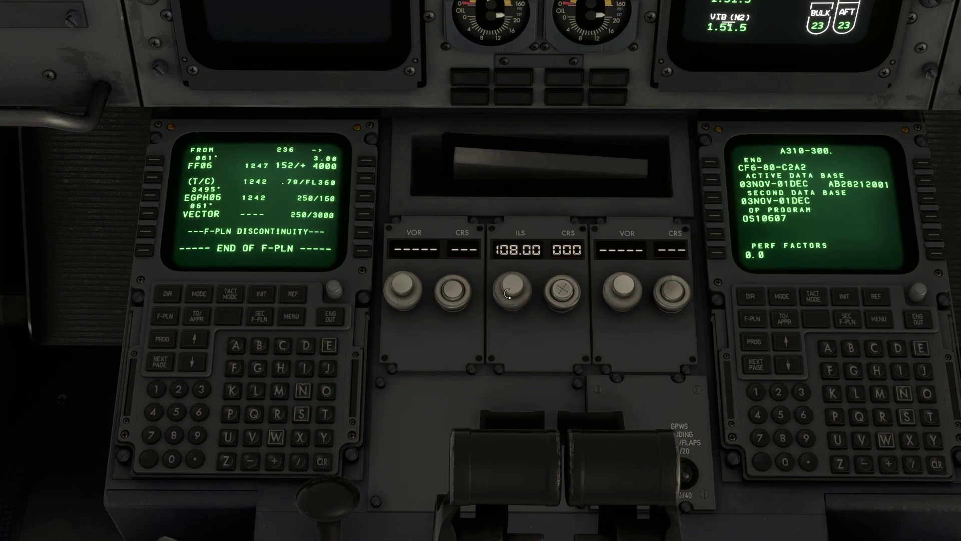
# Step: Tune the cockpit's ILS receiver to 108.90 and set its course to 061
pyautogui.scroll(3, 513, 281)
pyautogui.scroll(-4, 513, 282)
pyautogui.scroll(1, 573, 298)
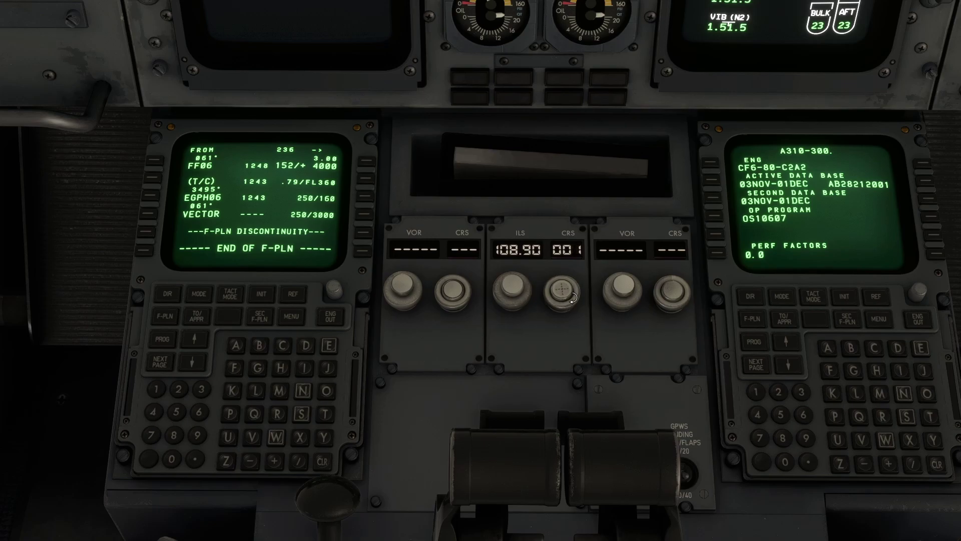
pyautogui.scroll(12, 573, 298)
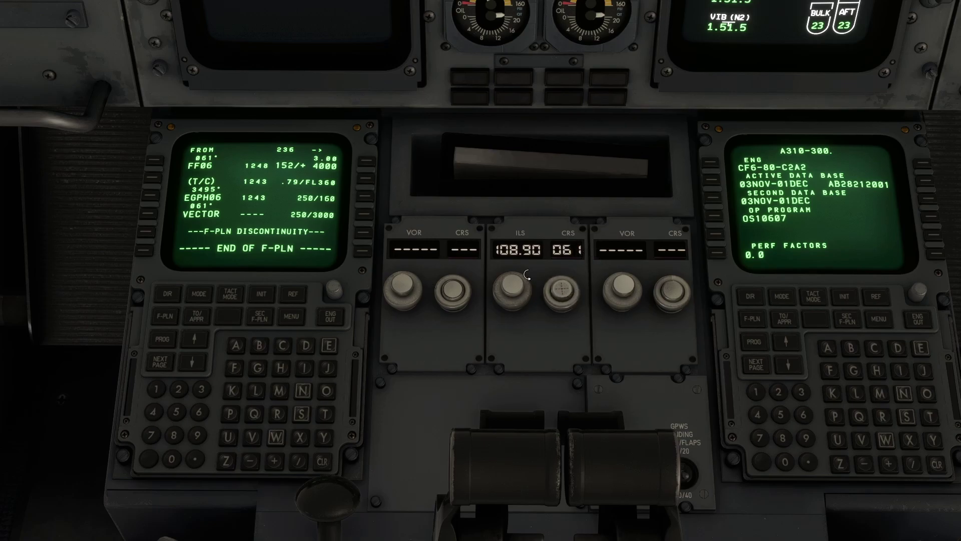